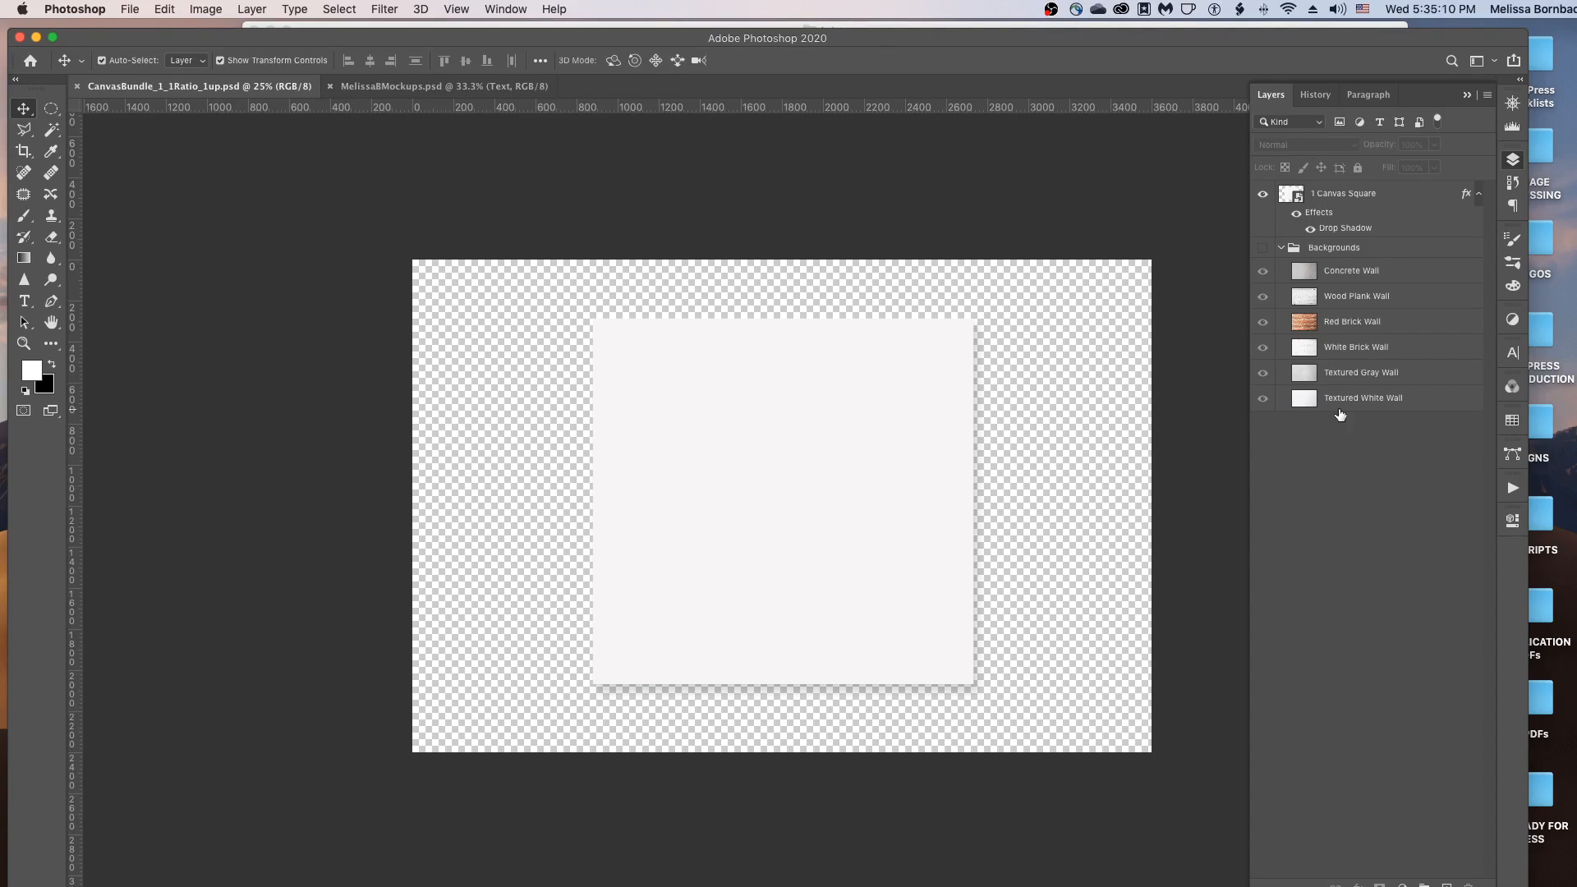
Open the 1 Canvas Square smart object for editing.
click(506, 9)
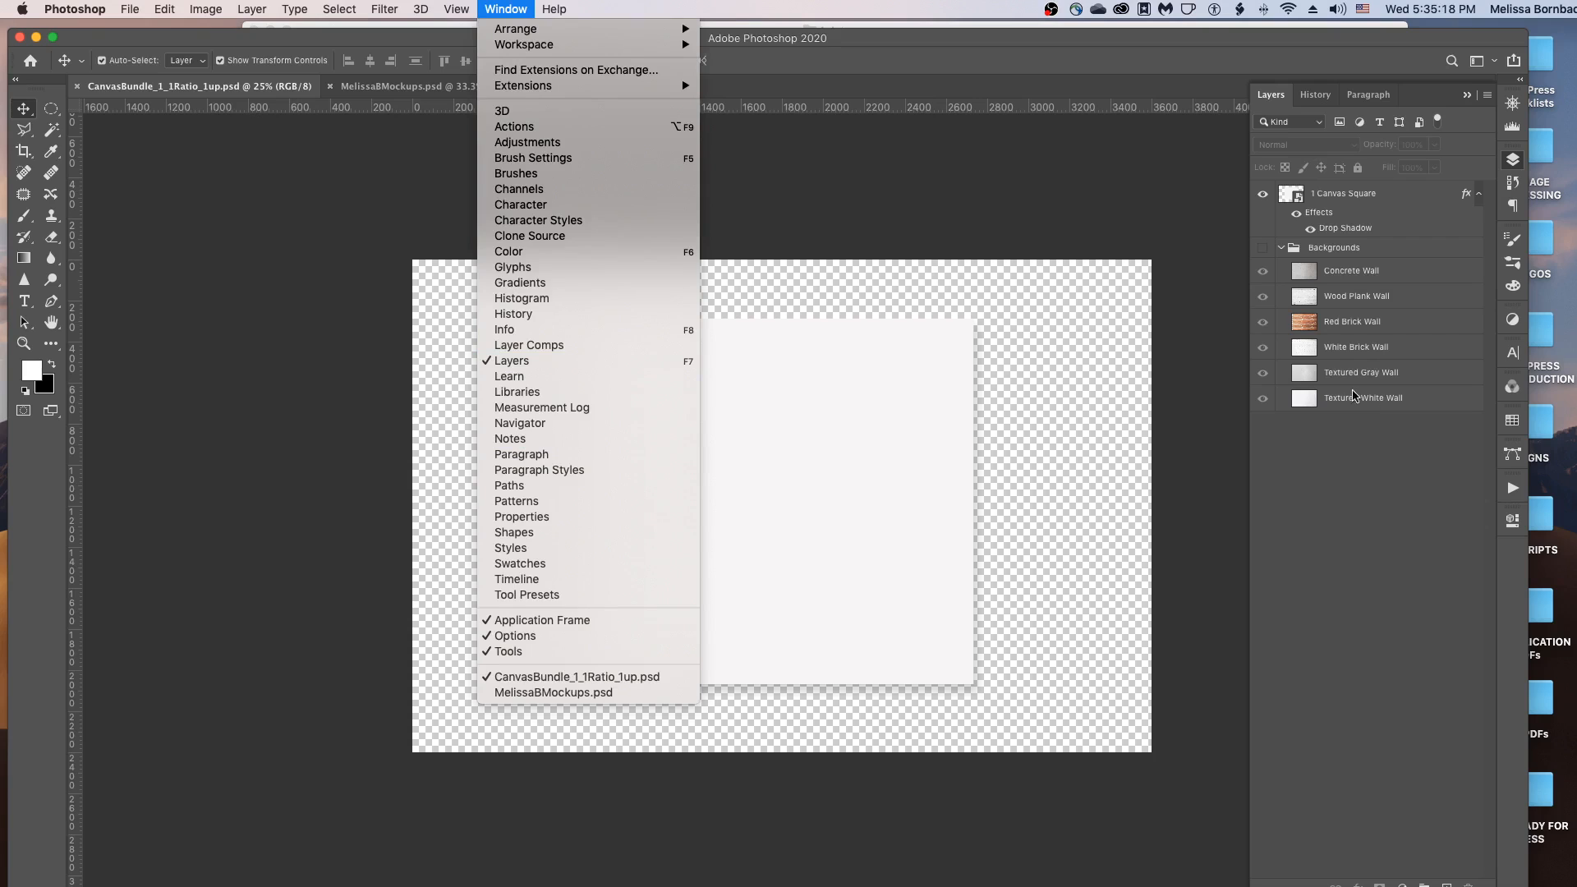
click(1362, 443)
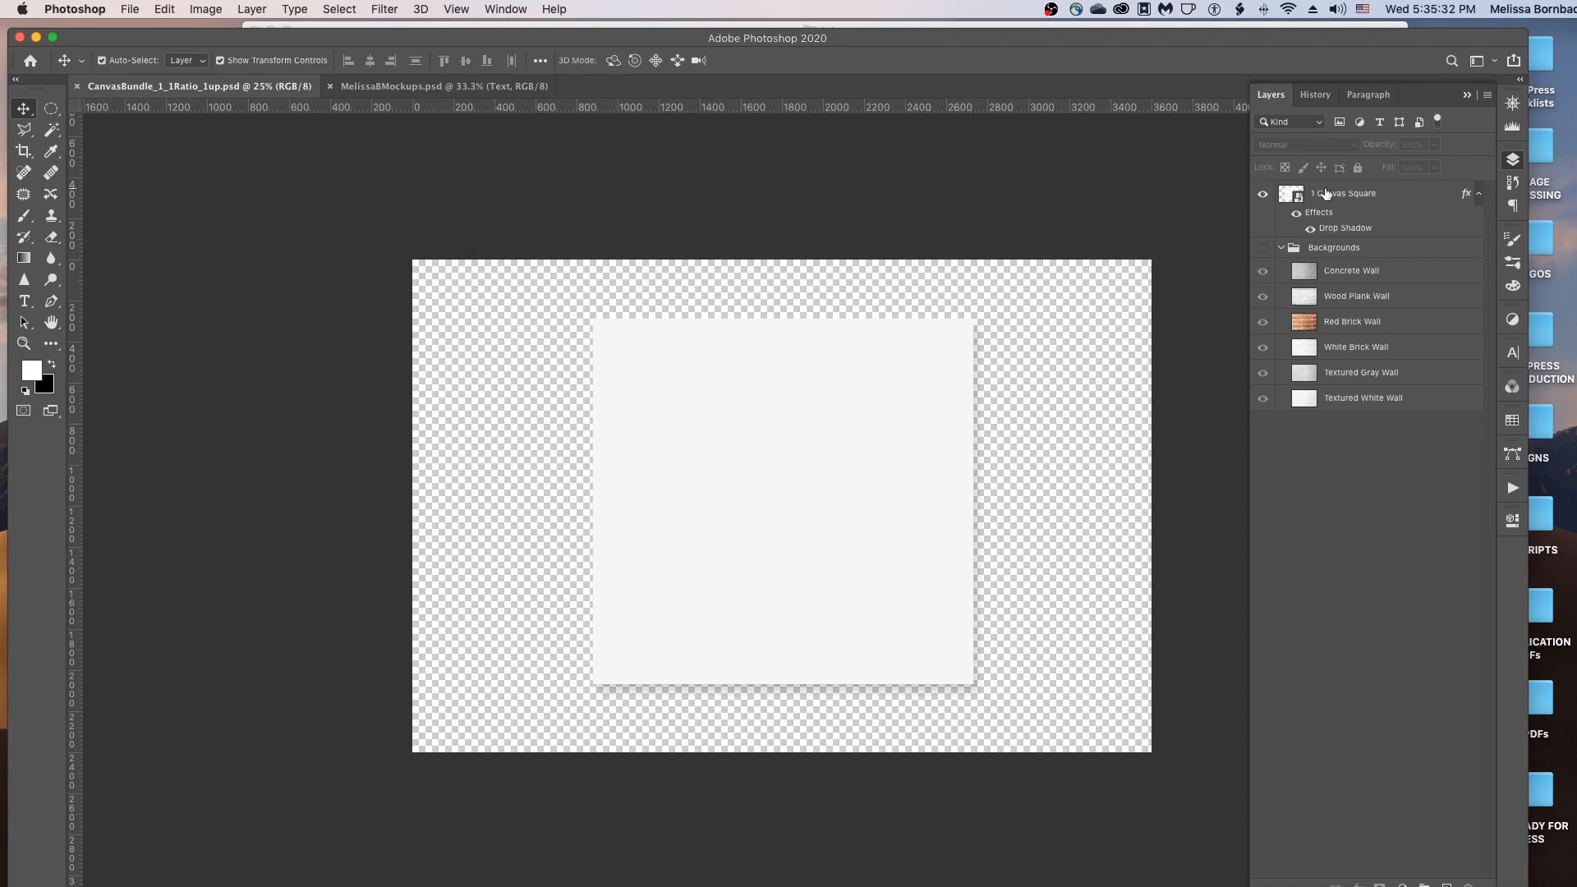
double_click(1296, 203)
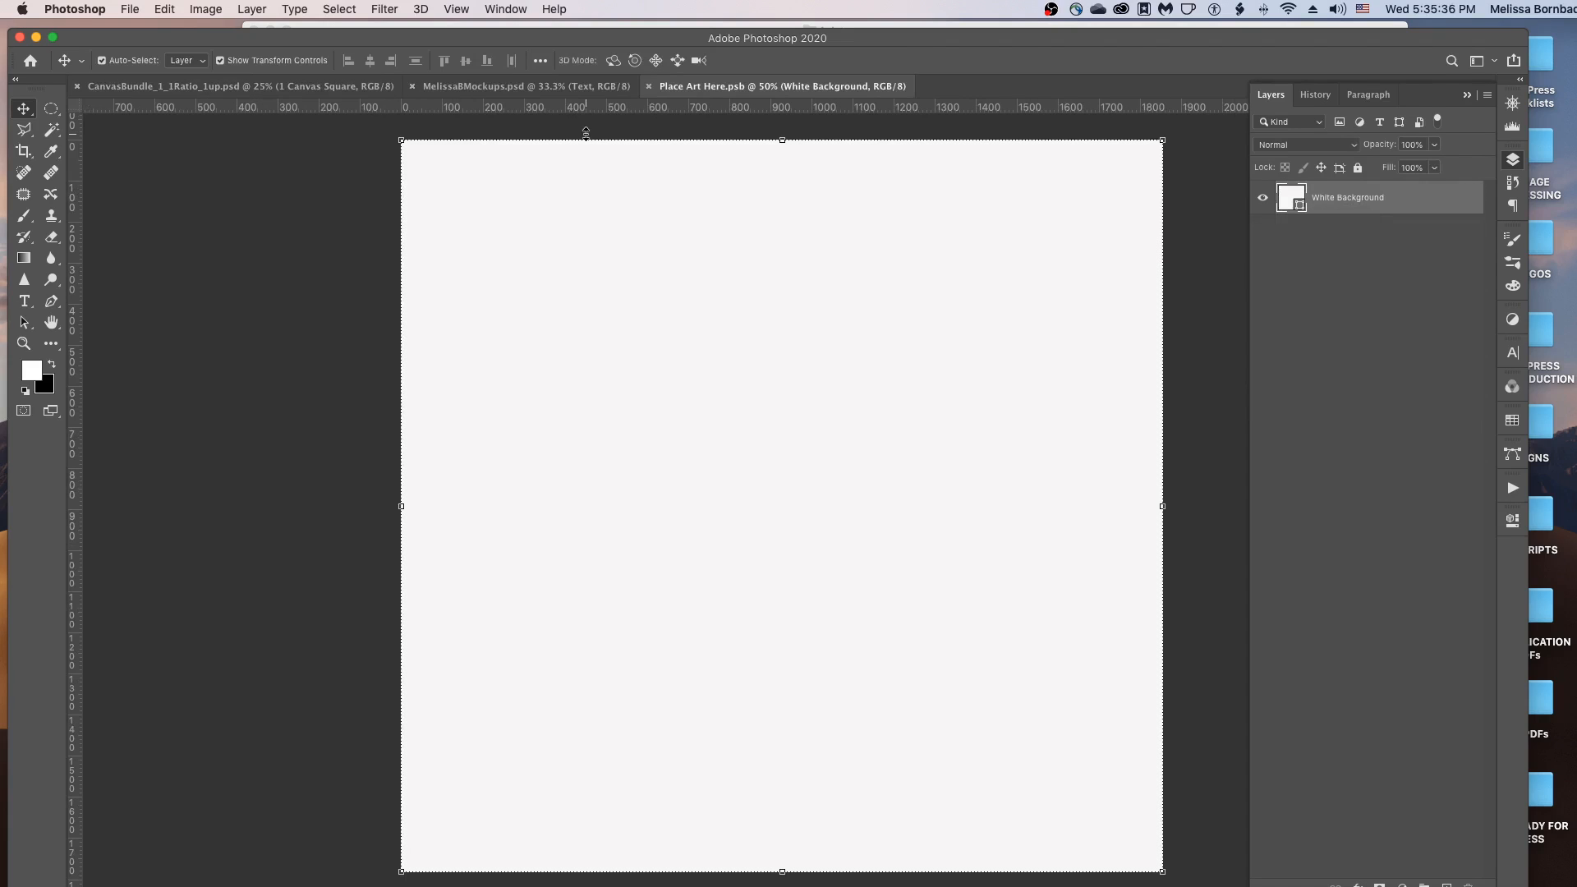
Open the AbstractArt_1_1Ratio.tif bokeh artwork as its own document.
click(140, 10)
click(747, 144)
key(super+o)
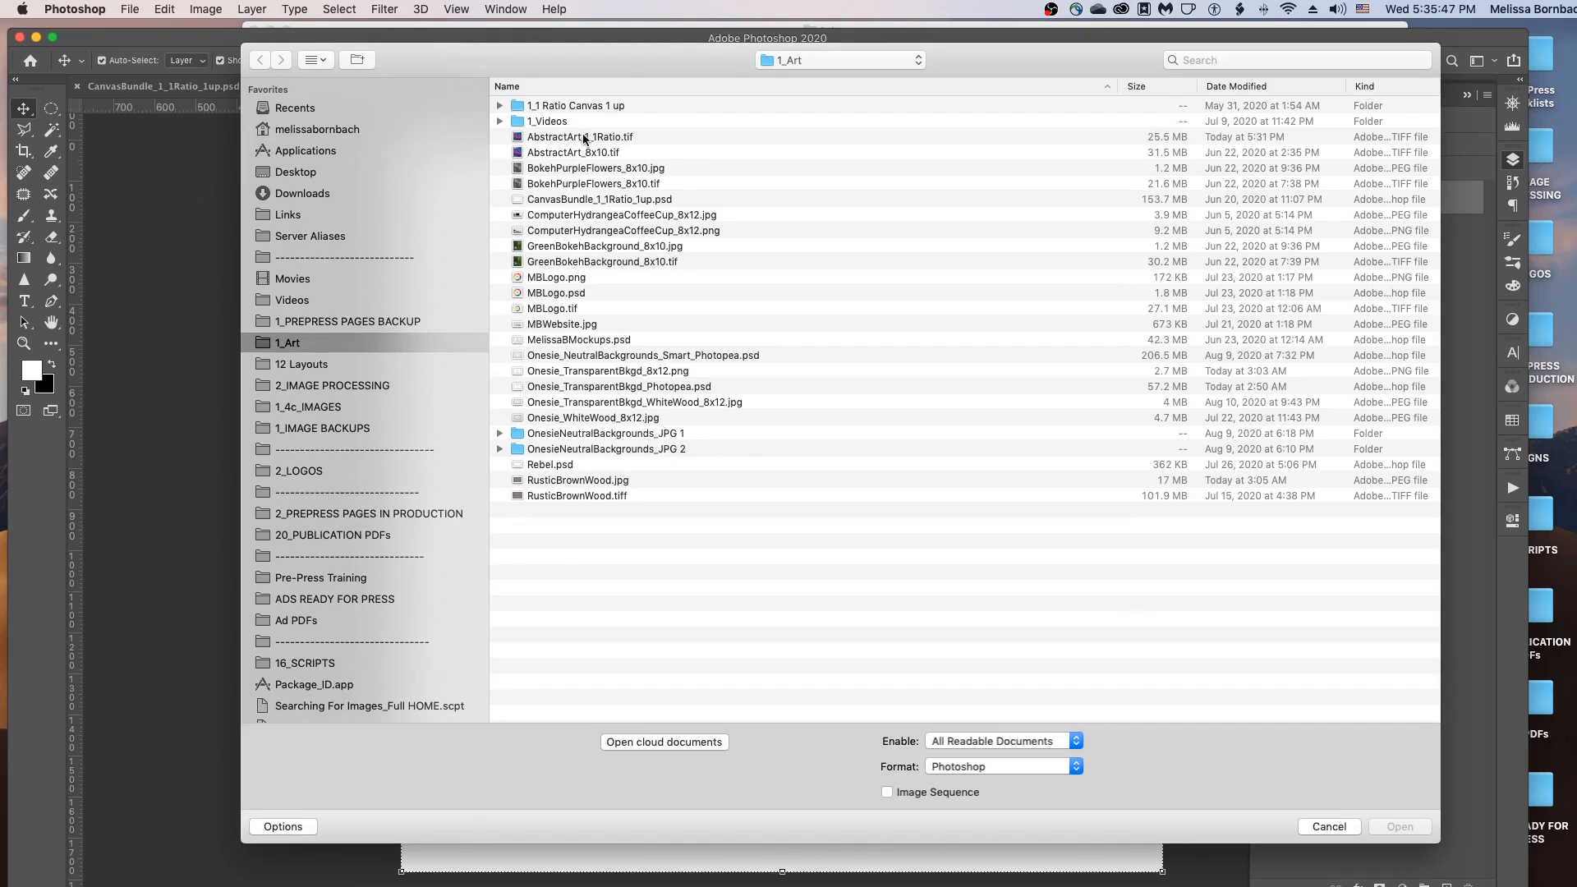
click(584, 137)
double_click(584, 137)
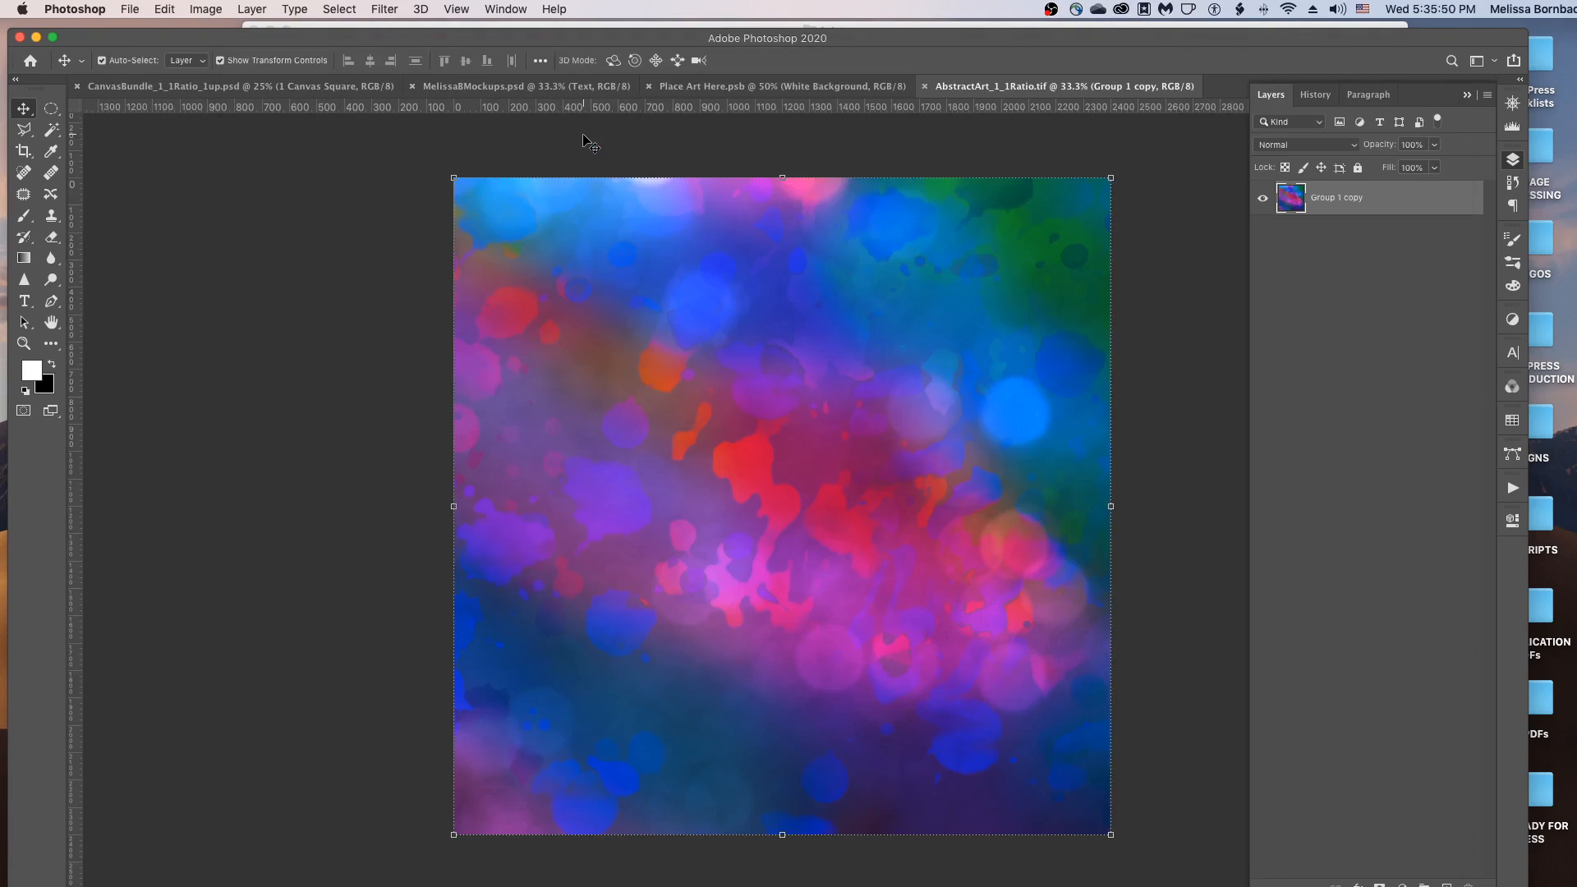
Select all of the bokeh artwork and copy it.
click(345, 10)
click(349, 29)
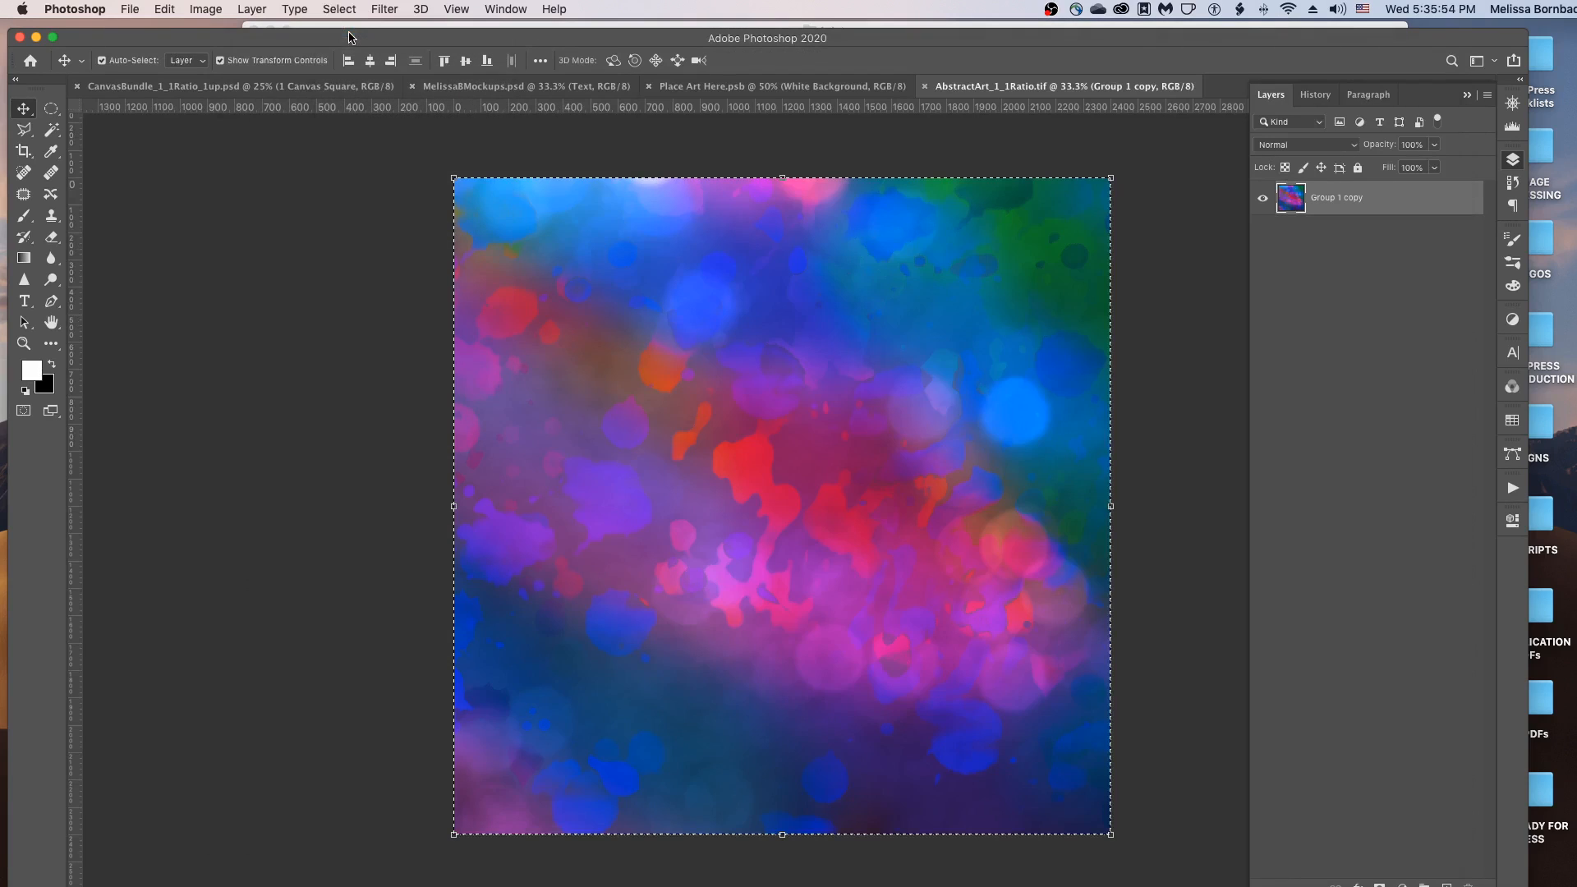
click(164, 8)
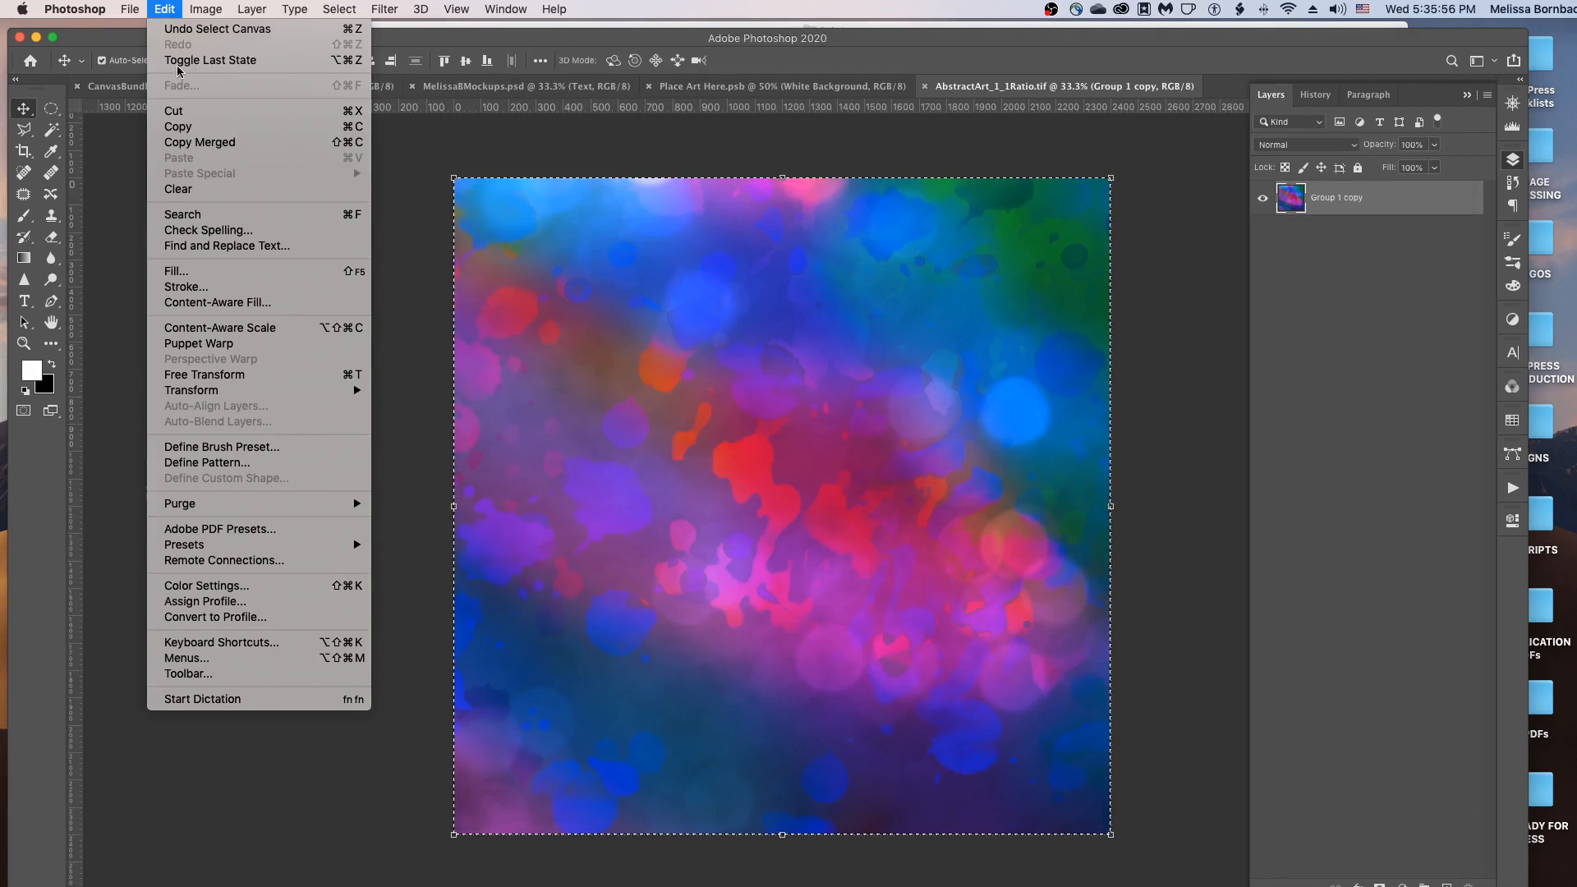
click(186, 128)
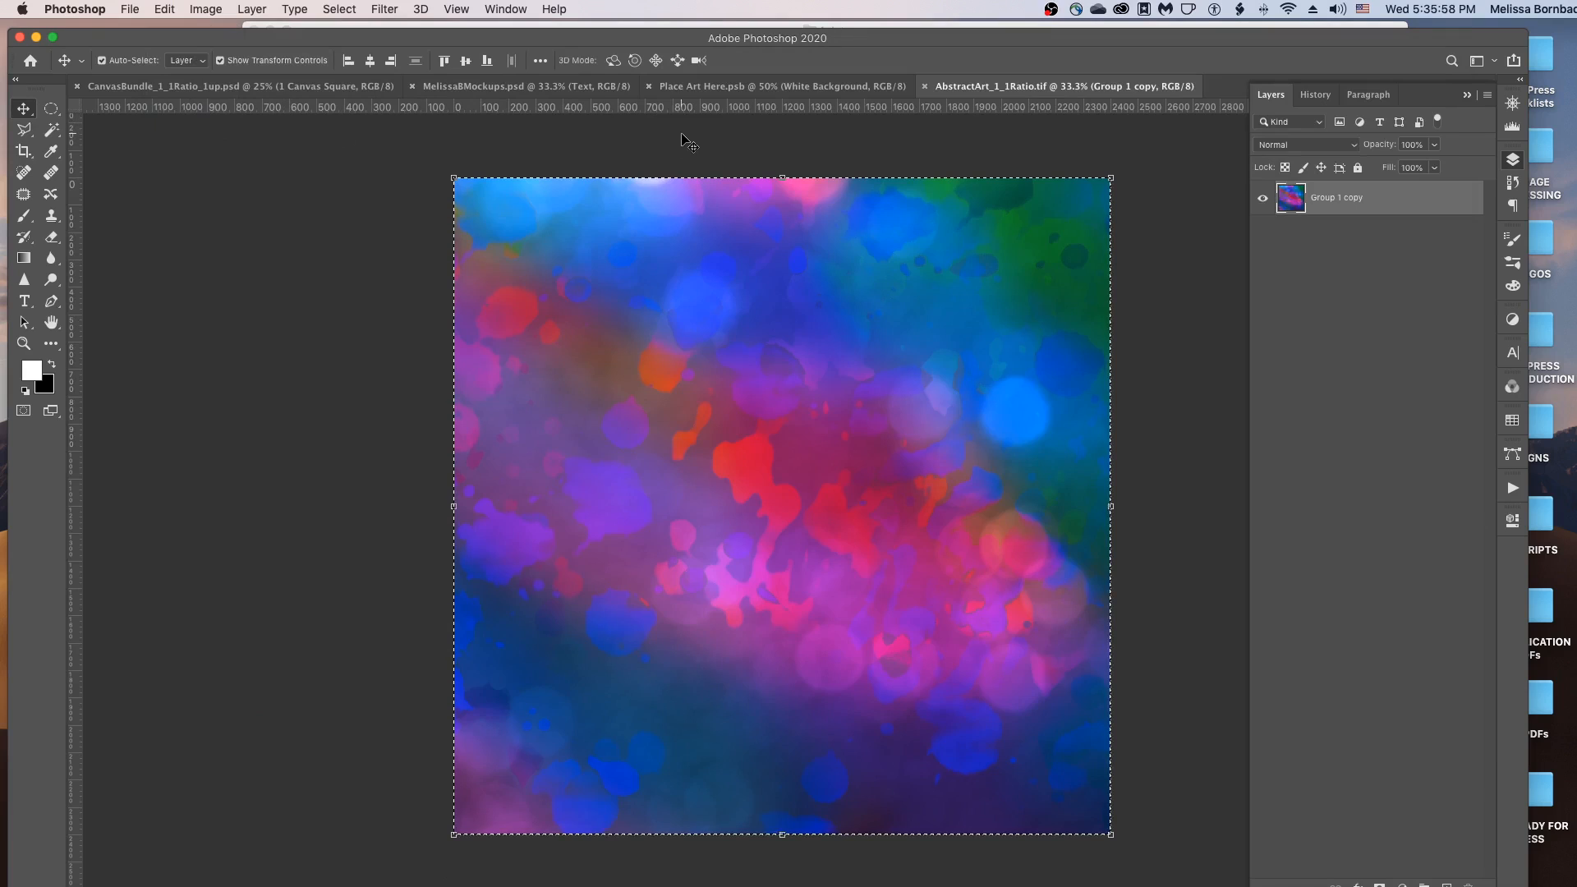
Paste the artwork as Layer 1 in Place Art Here.psb, disable Auto-Select, and zoom out to 25%.
click(701, 88)
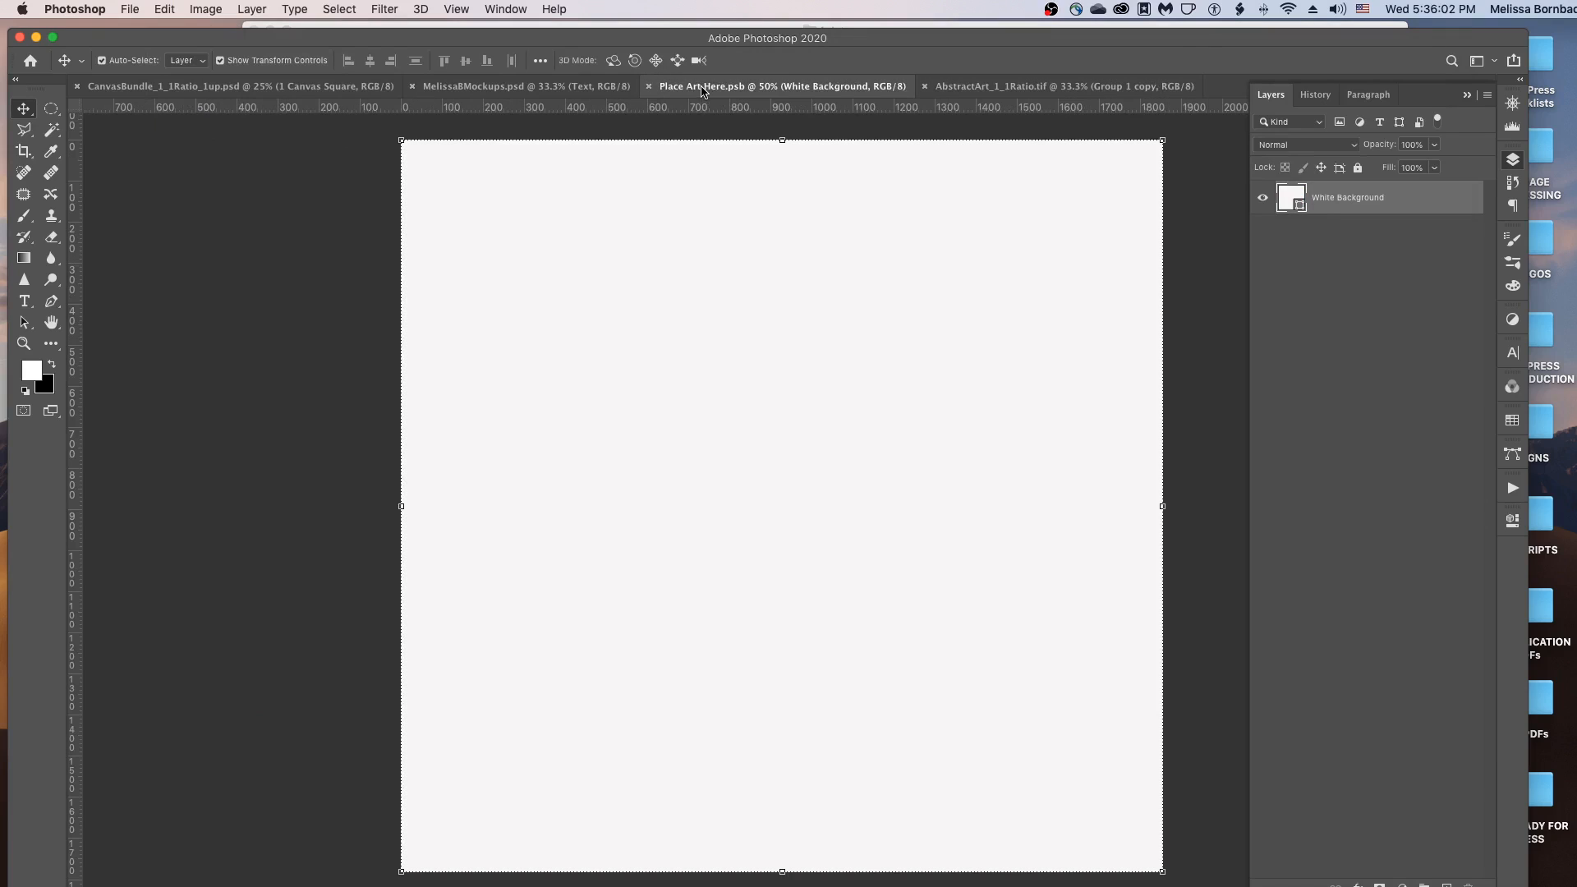
click(164, 10)
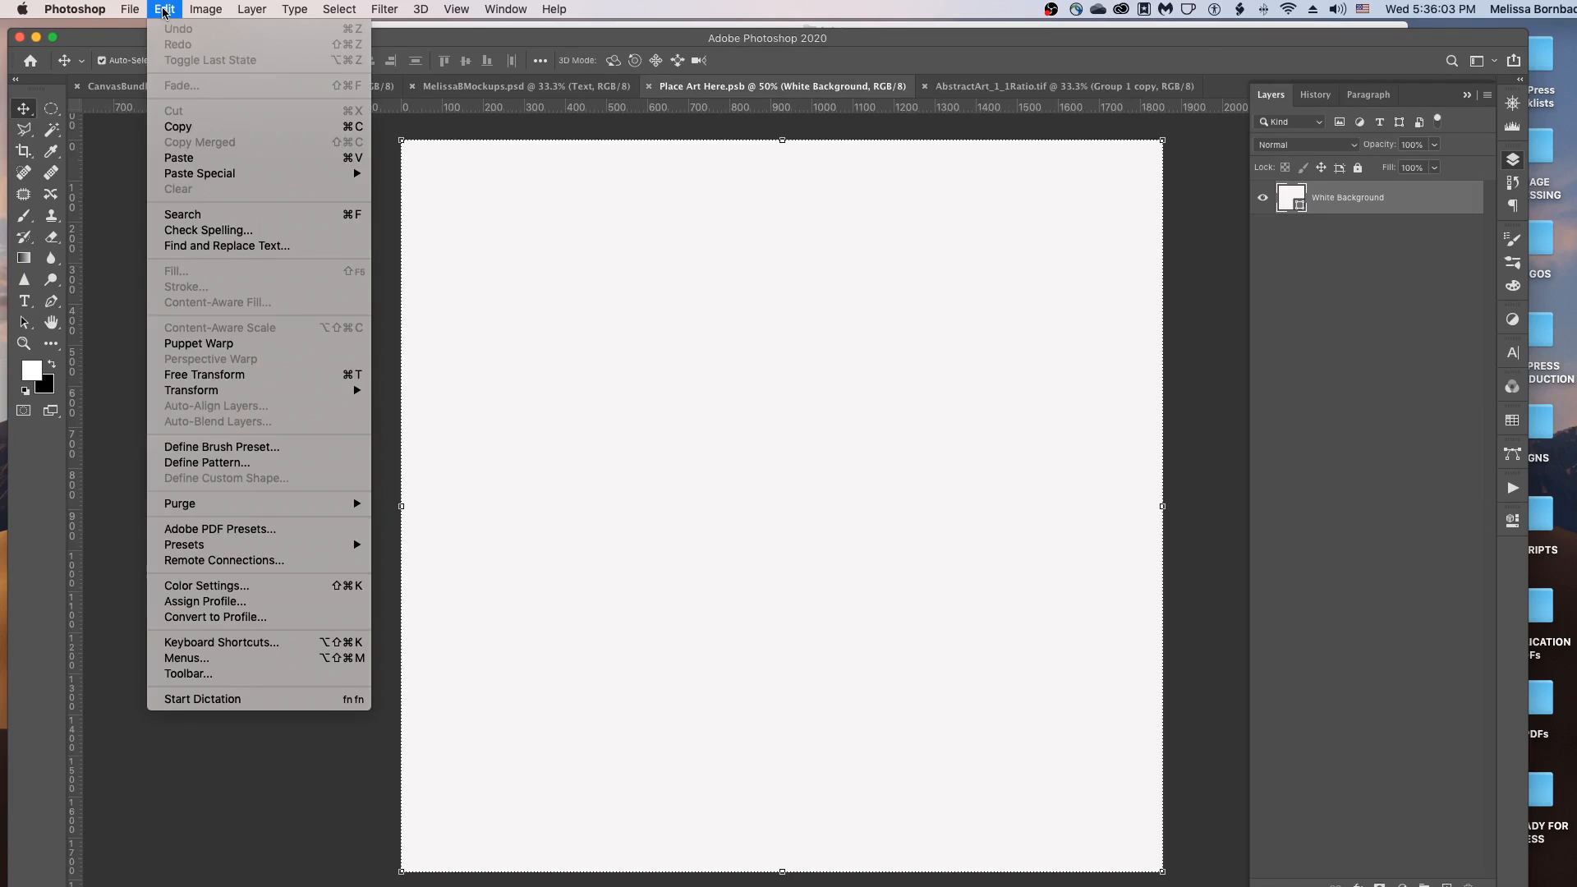
click(205, 162)
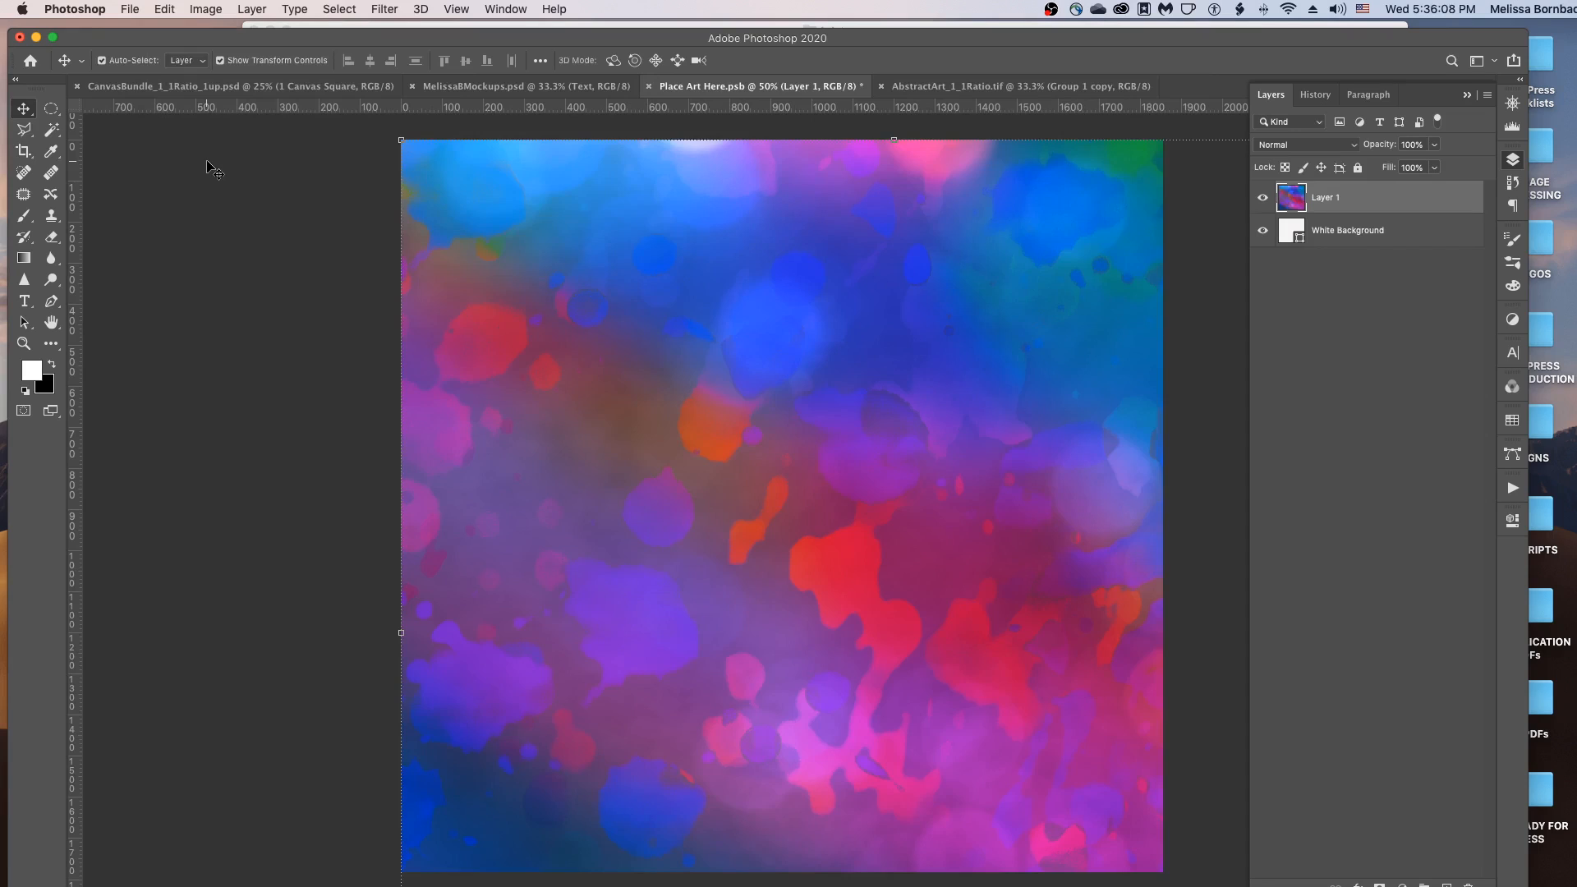
key(super)
key(super+minus)
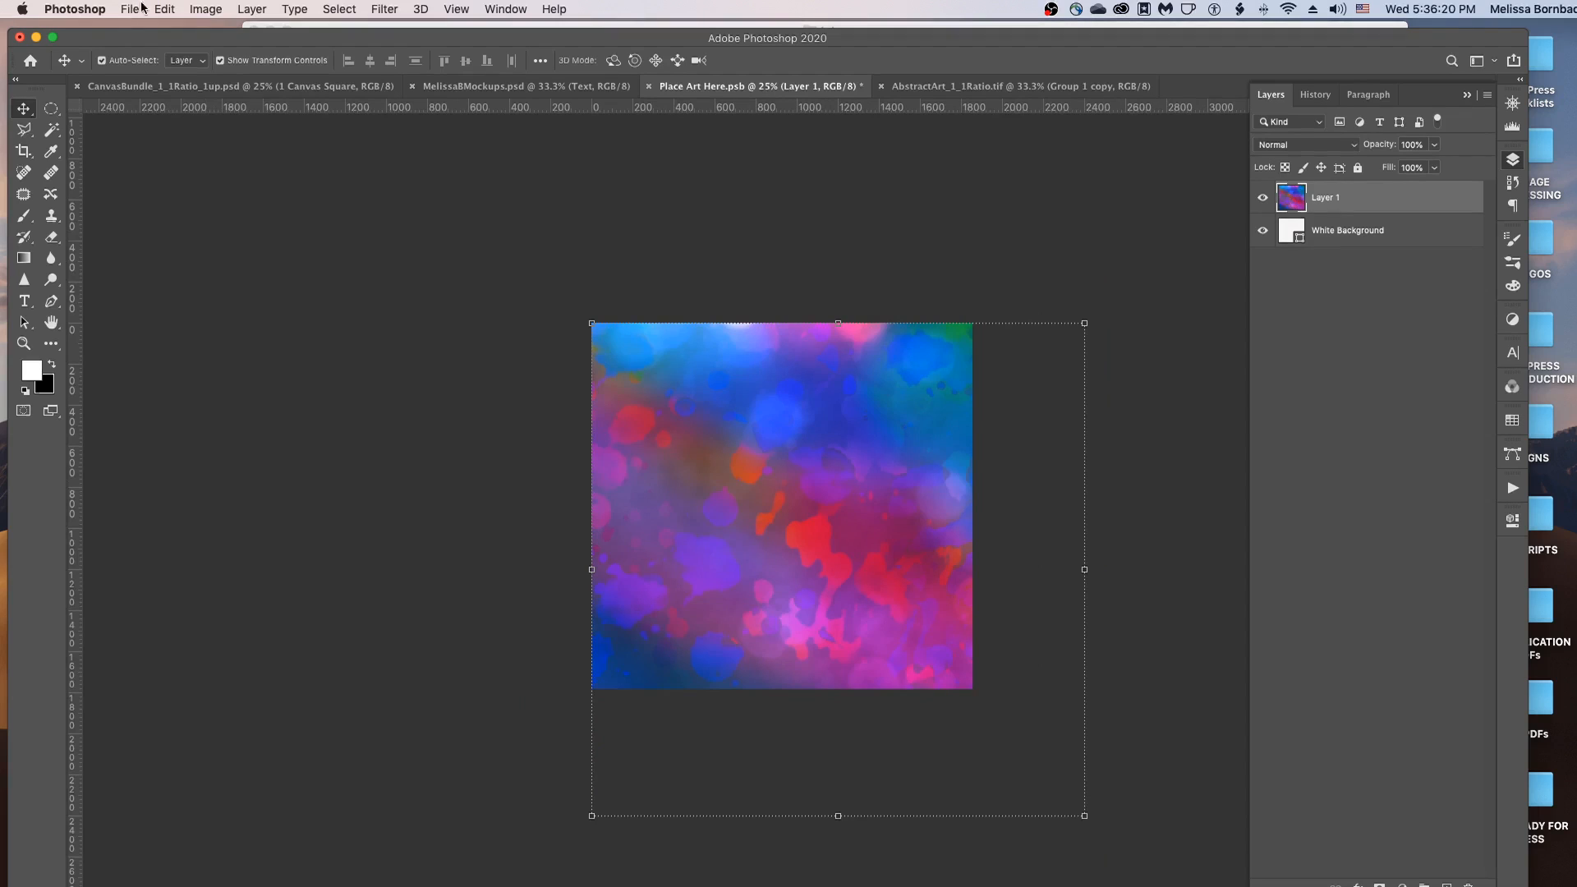
Free Transform Layer 1 to 77.47% (1859 px square), commit, and nudge it up to fill the canvas.
click(165, 8)
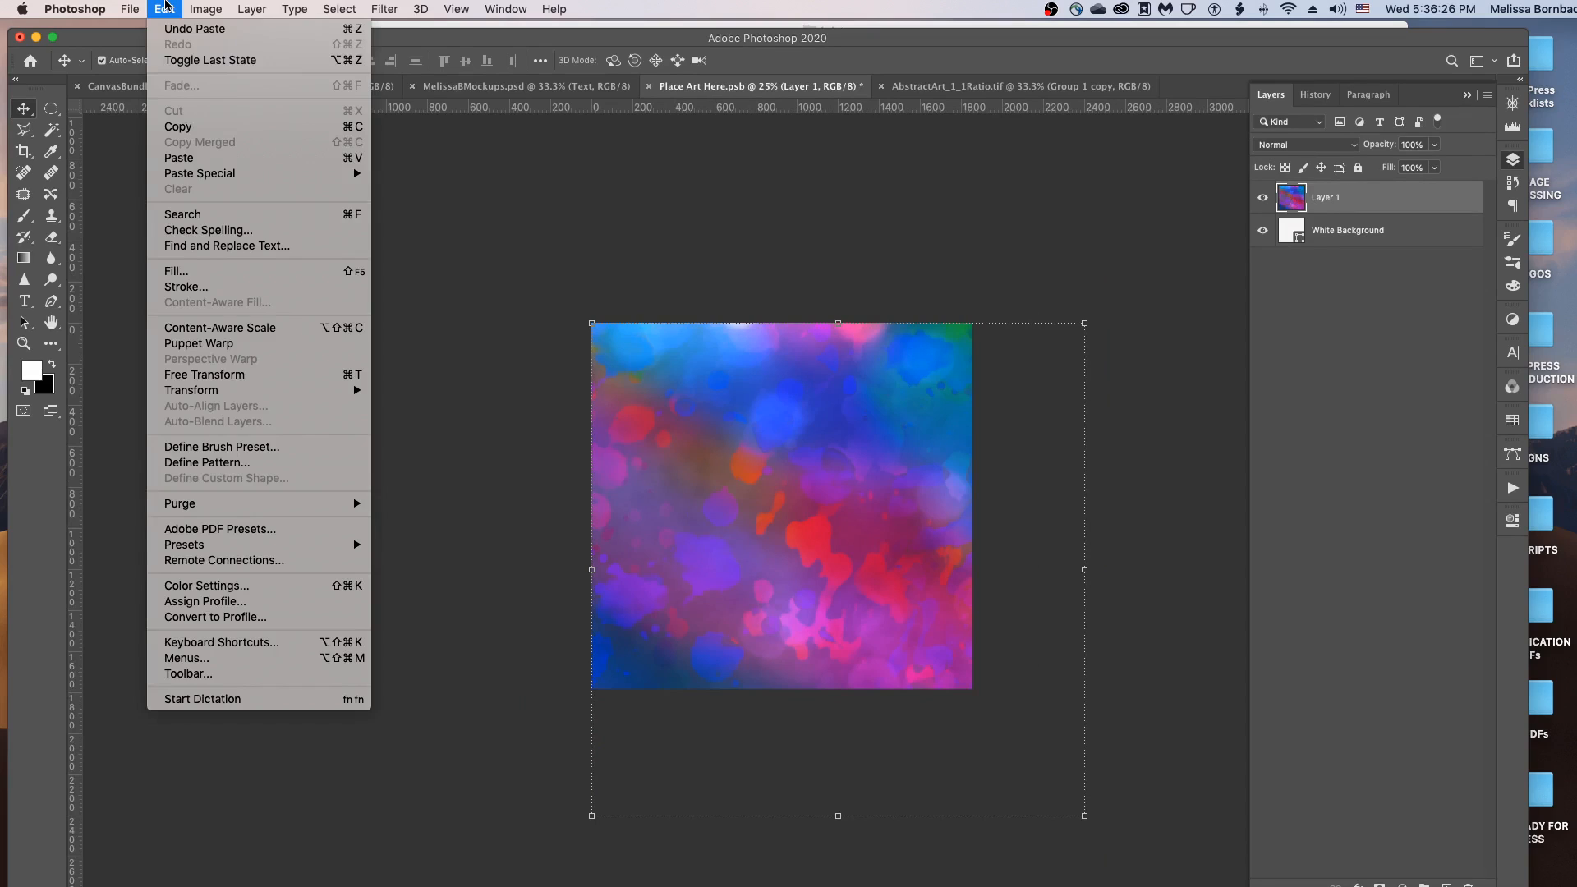
click(187, 378)
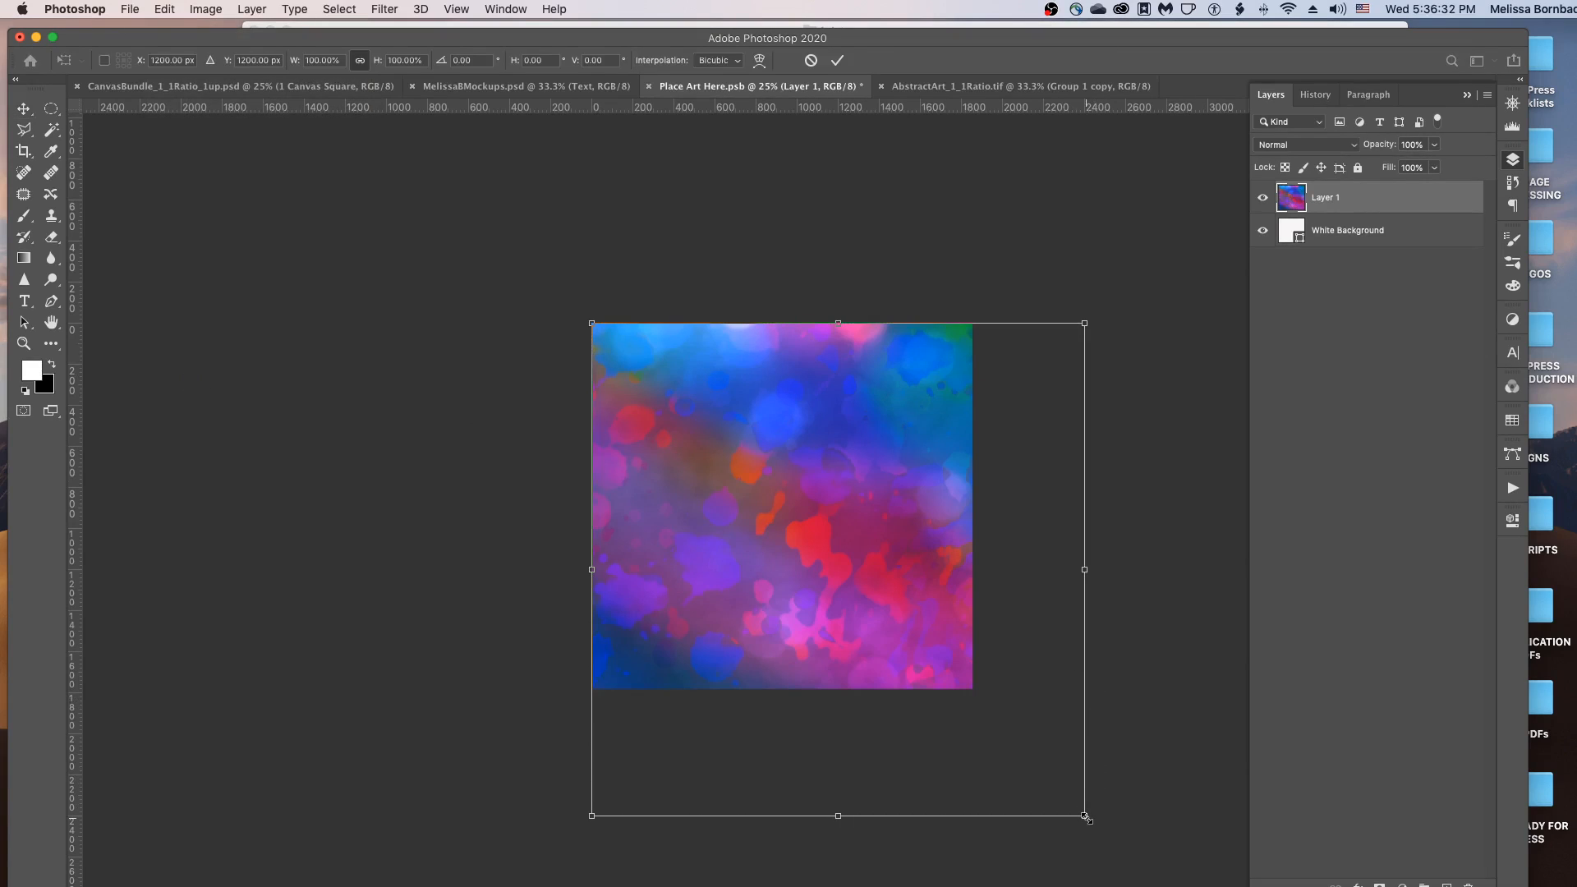
drag(1084, 816, 1016, 747)
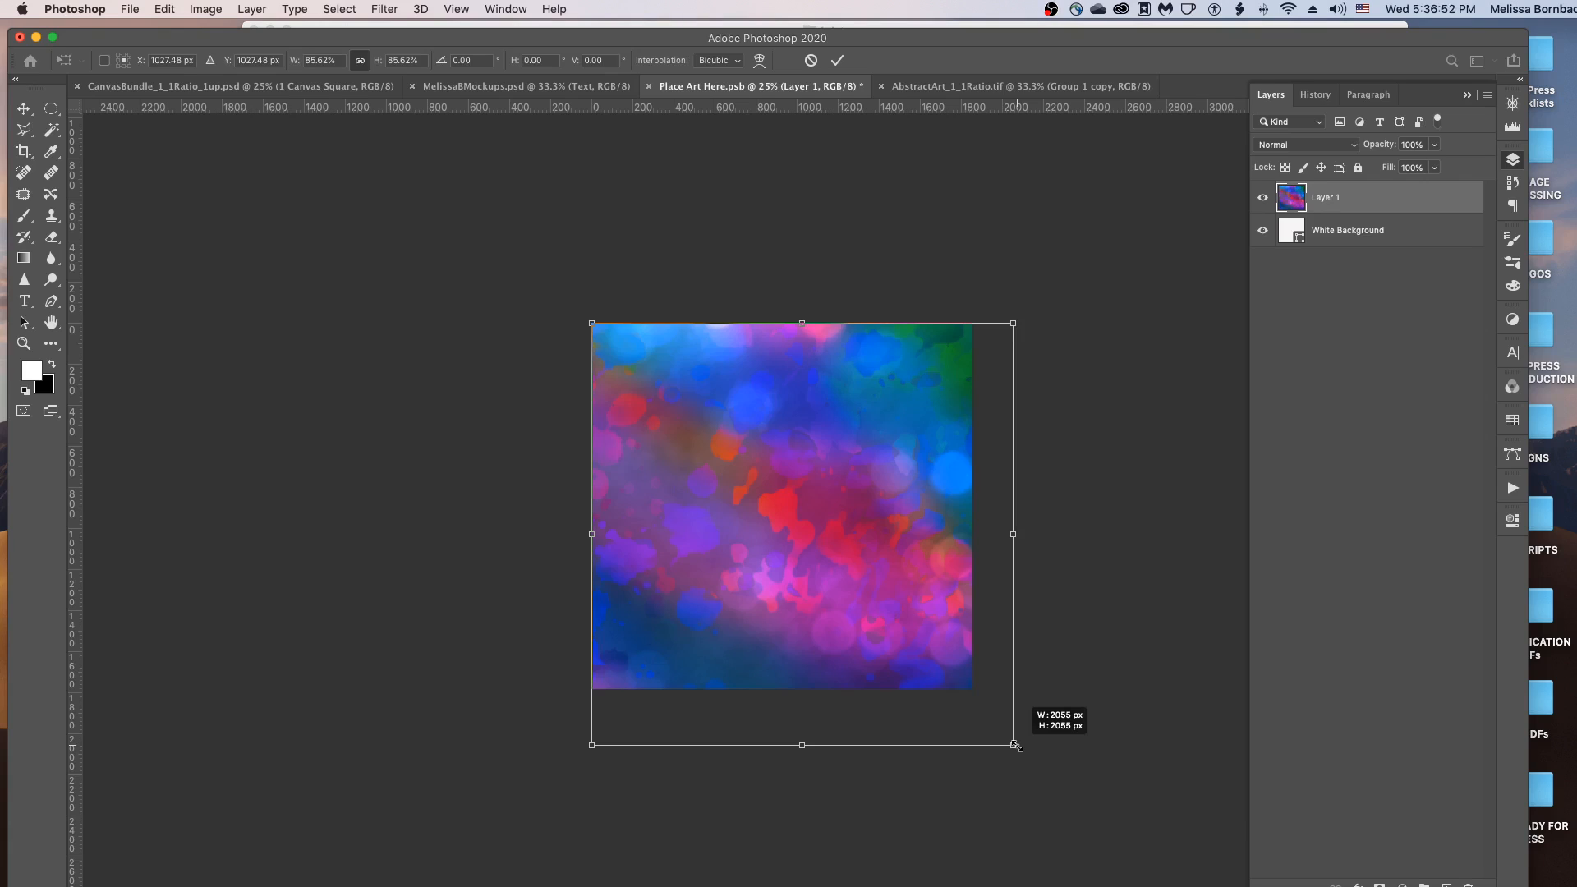
drag(1016, 745, 986, 697)
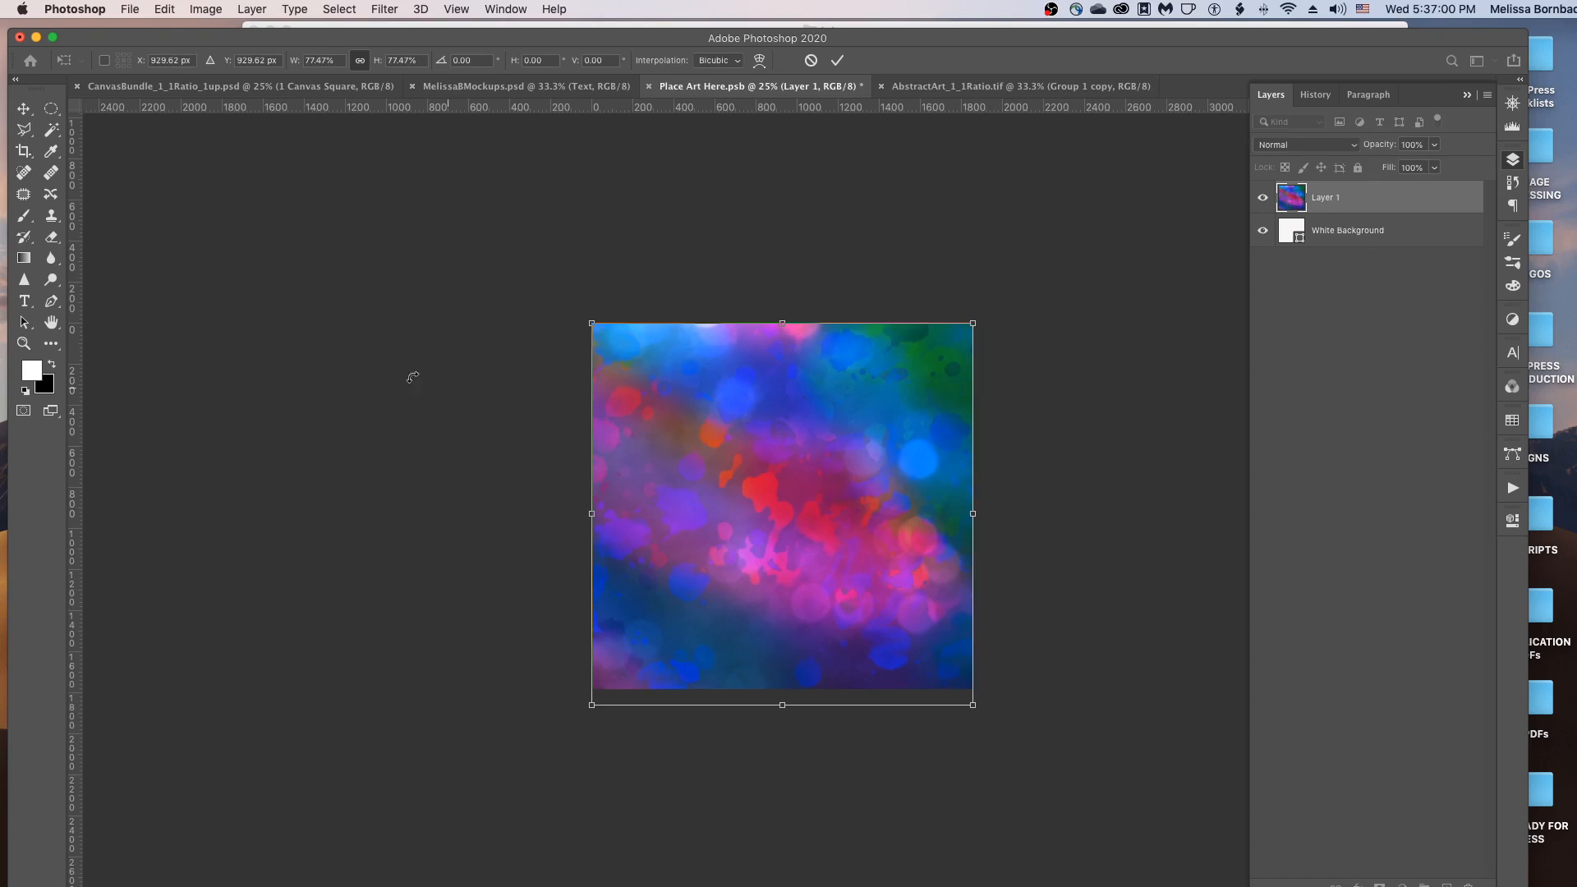
click(165, 9)
click(168, 9)
key(Return)
drag(741, 416, 741, 407)
click(879, 238)
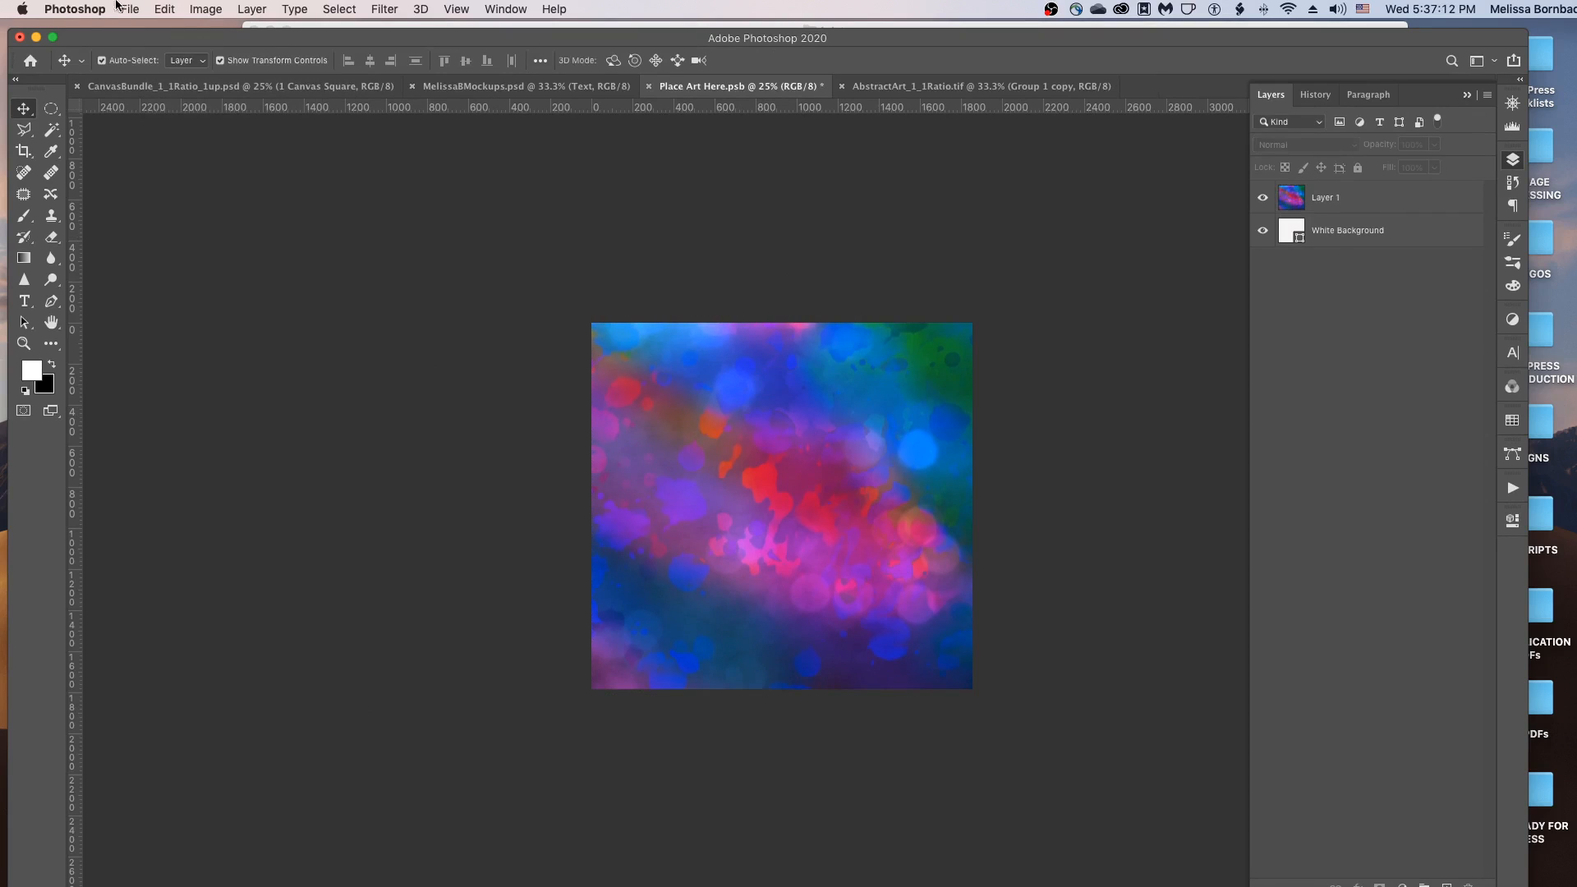
Save Place Art Here.psb, then close it and AbstractArt_1_1Ratio.tif.
click(165, 9)
mouse_move(136, 10)
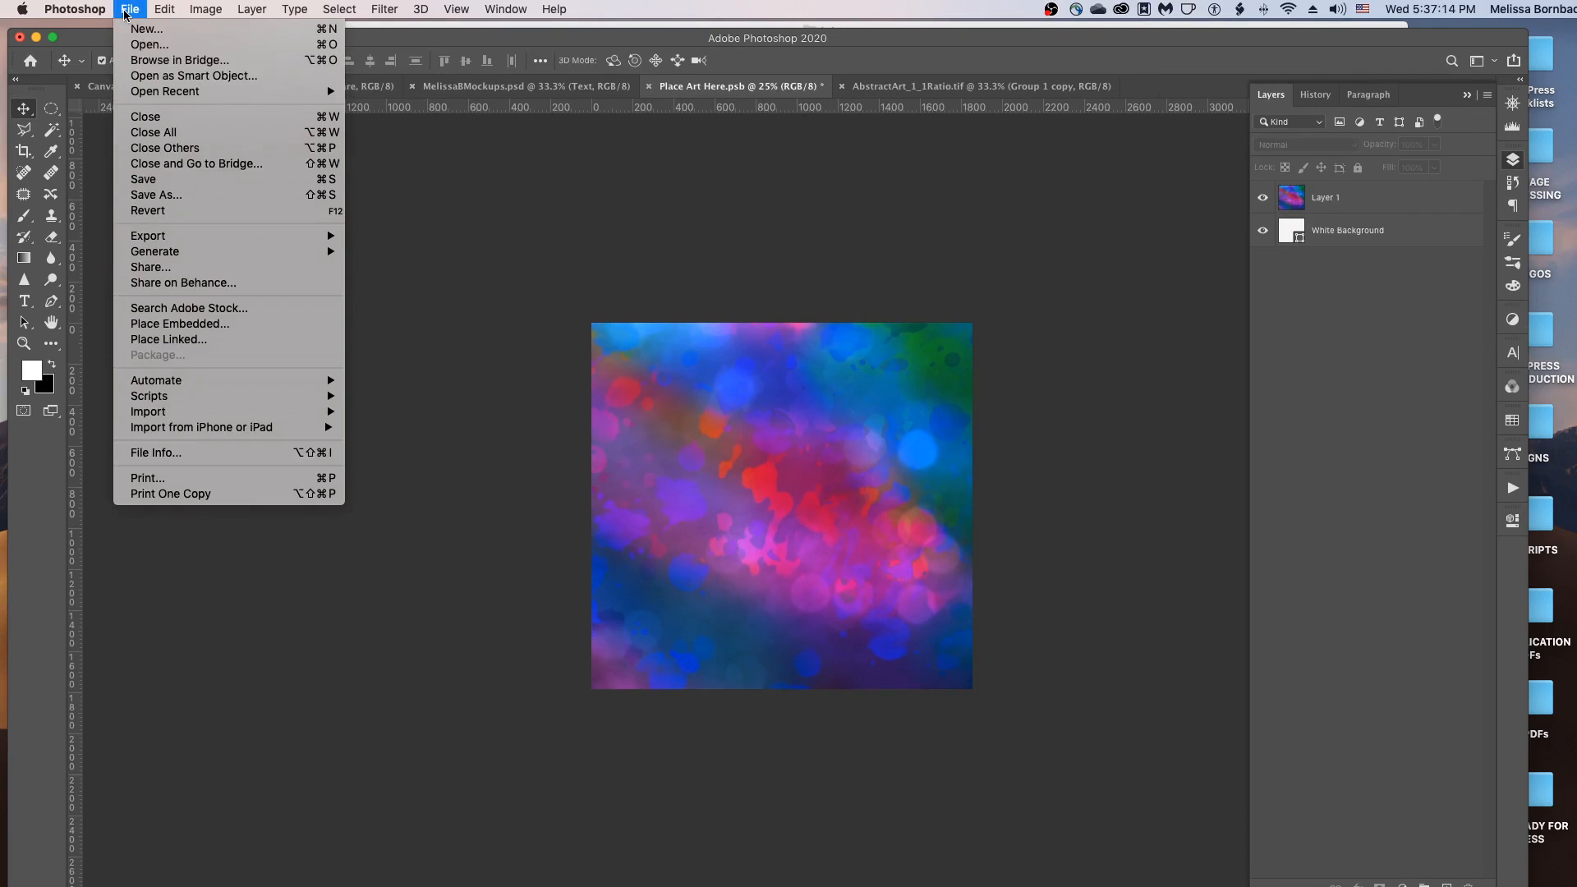
click(178, 180)
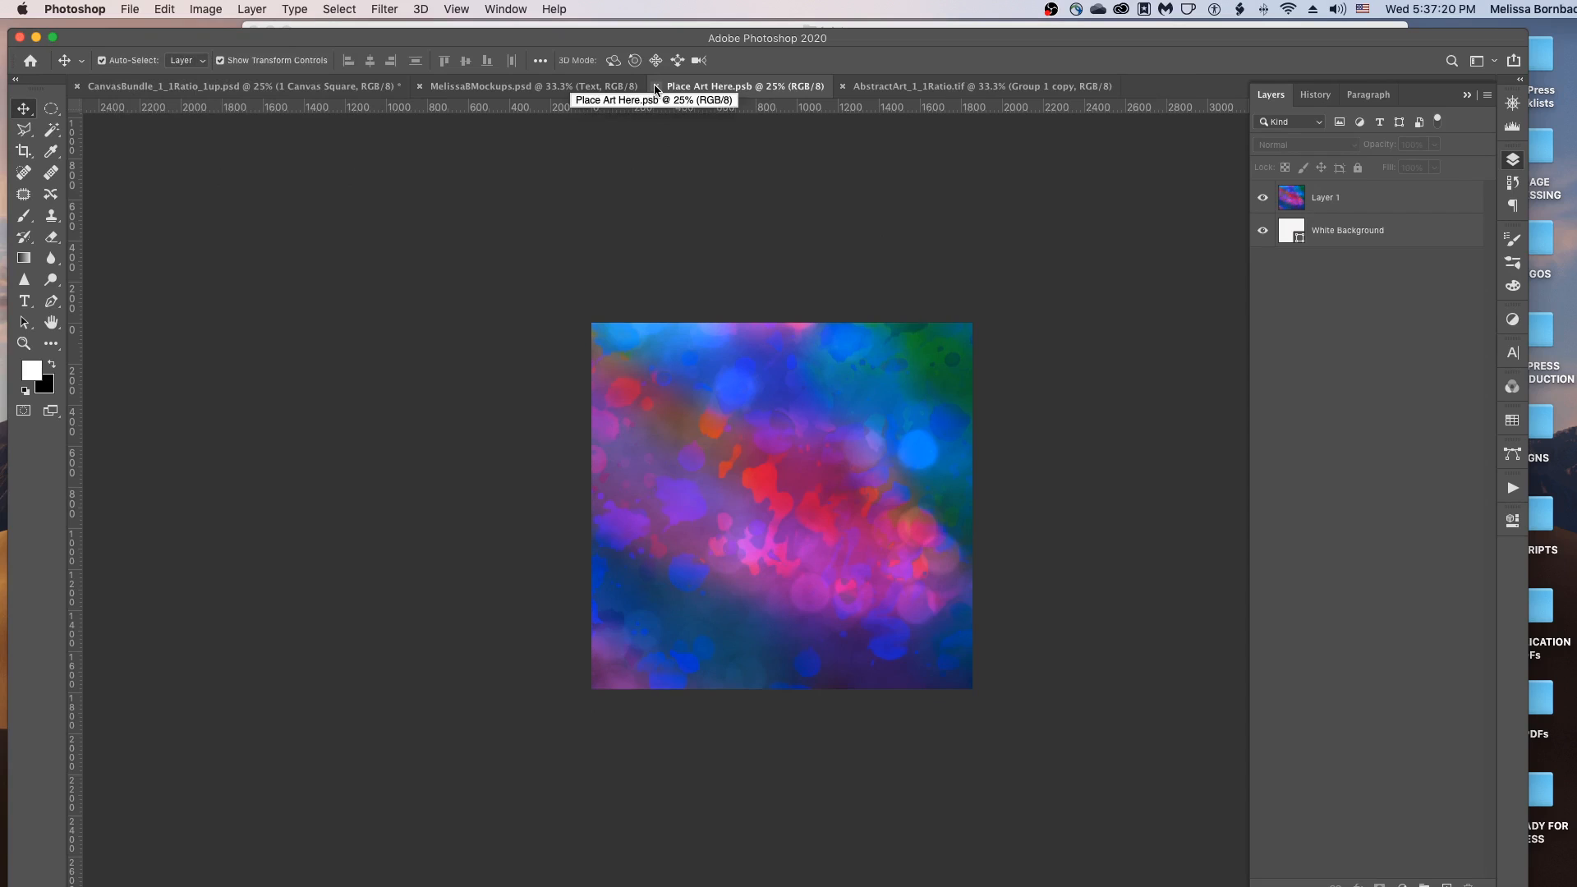
click(657, 87)
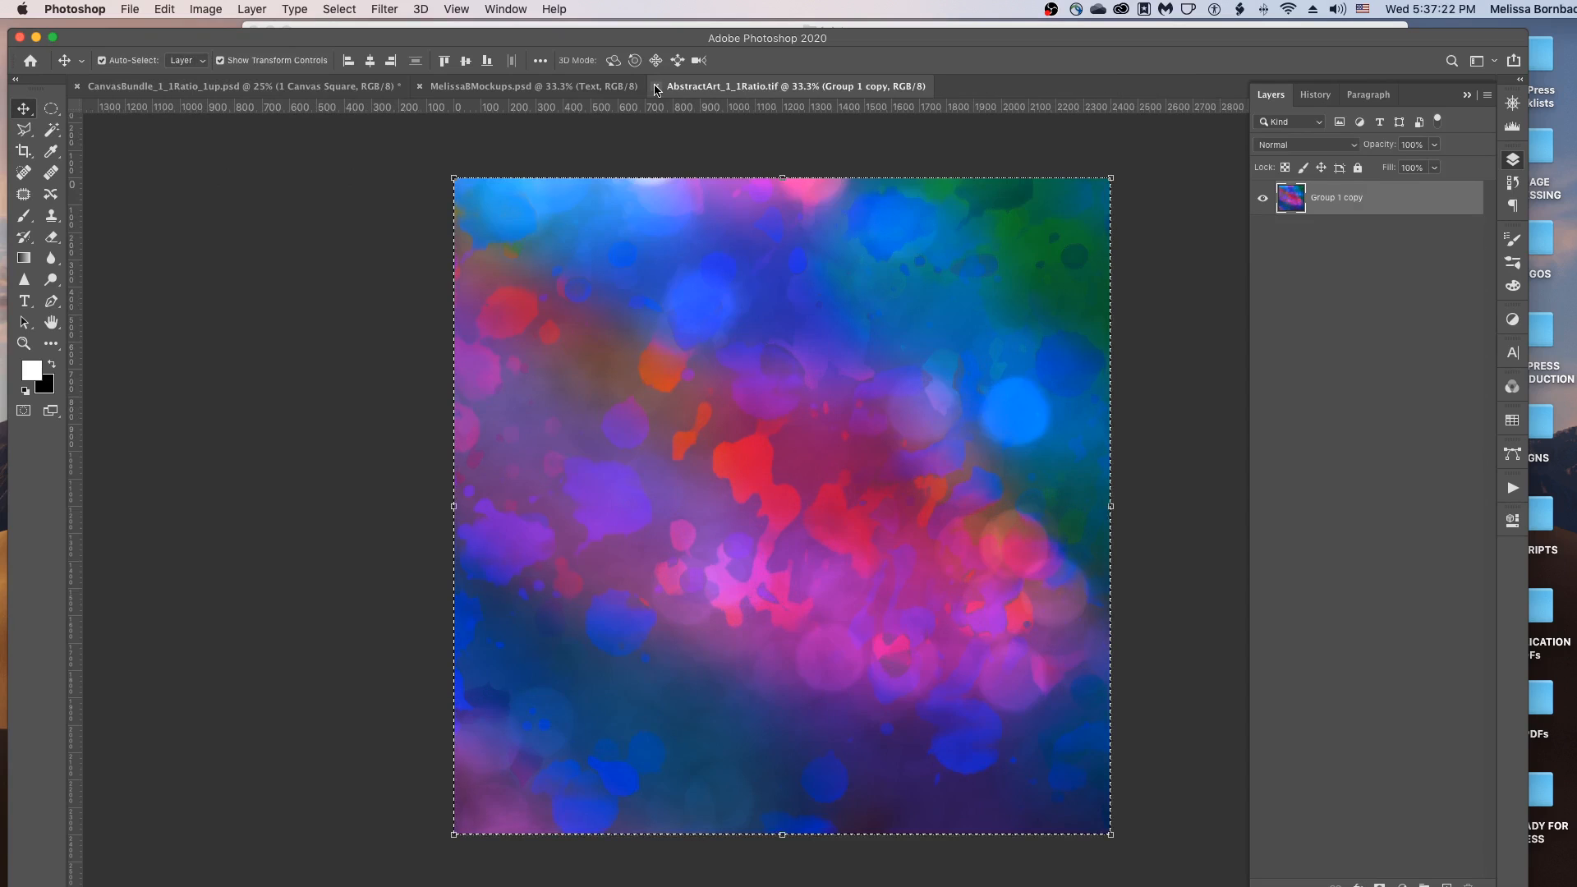
click(656, 87)
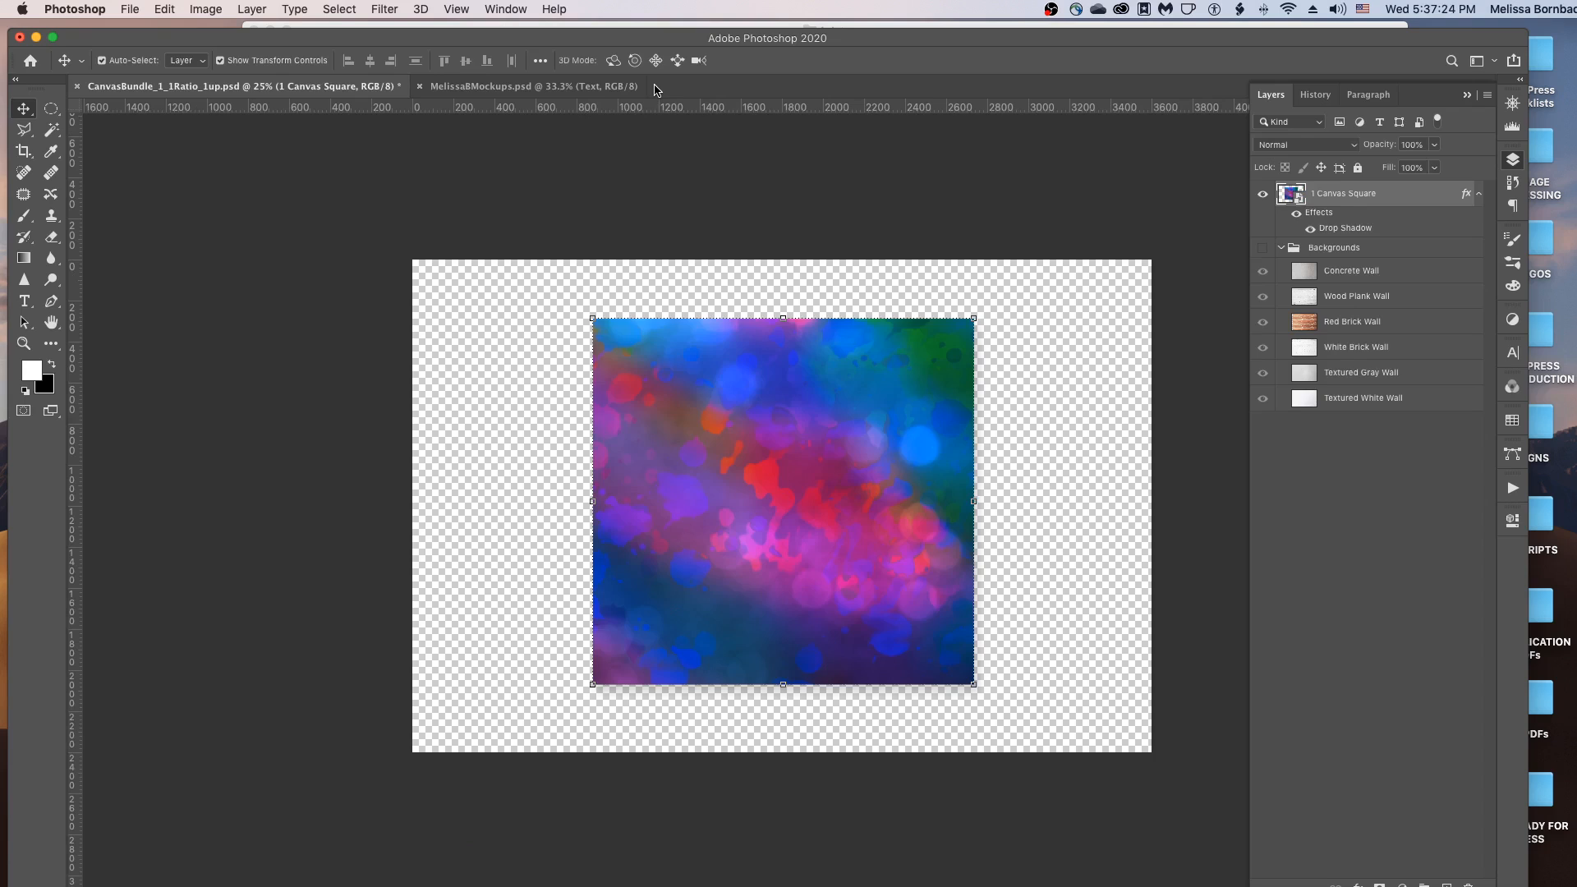
Show the Backgrounds group and cycle Concrete, Wood Plank, Red Brick and White Brick walls, ending on Wood Plank.
click(706, 145)
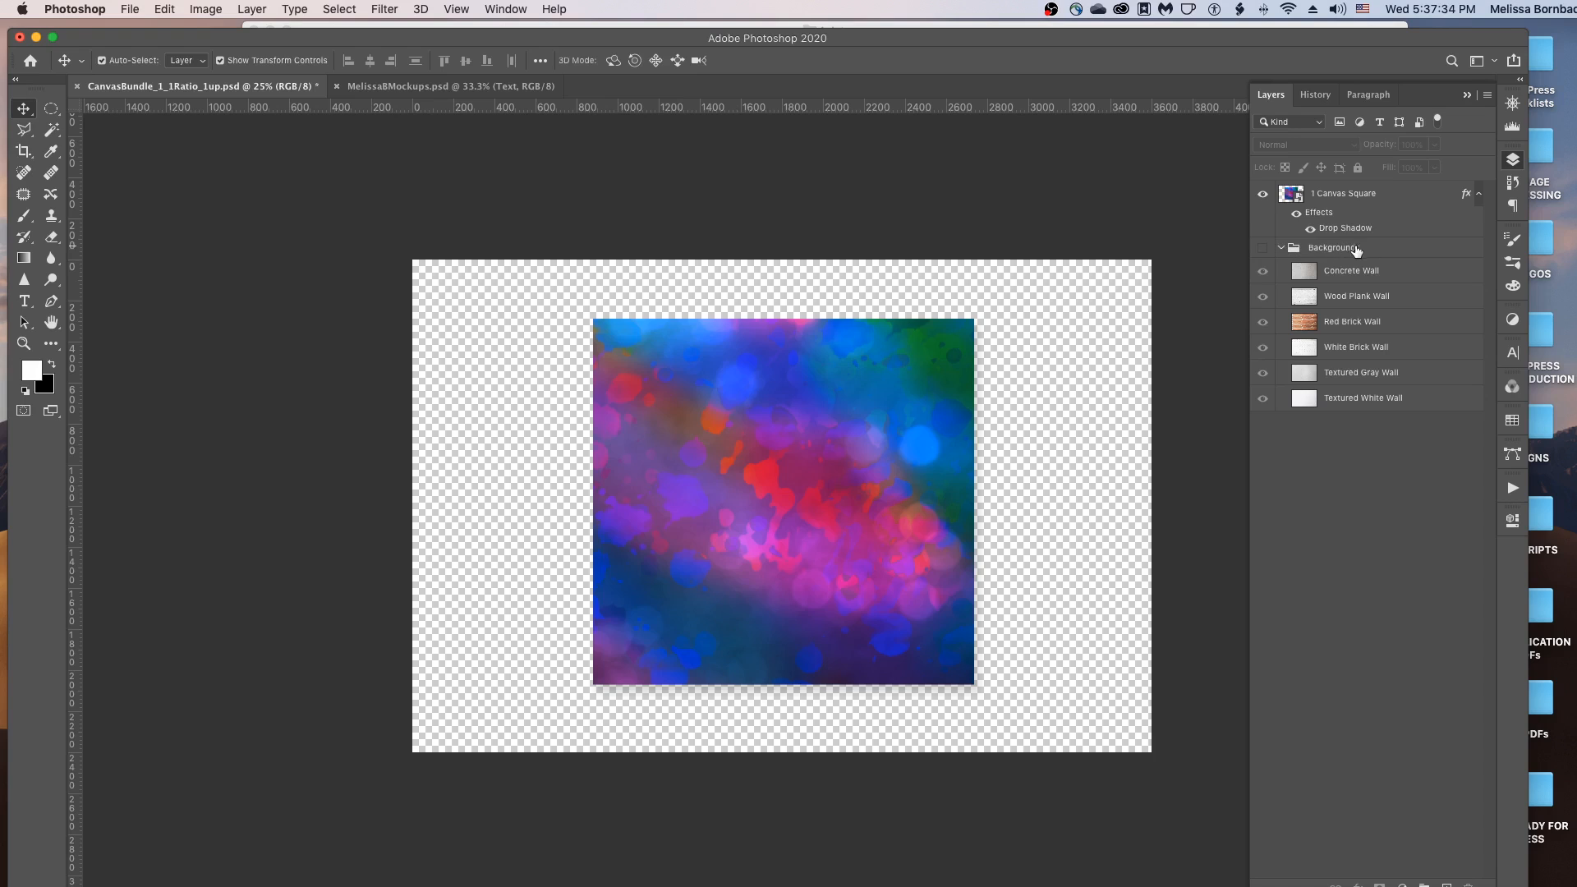
click(1263, 249)
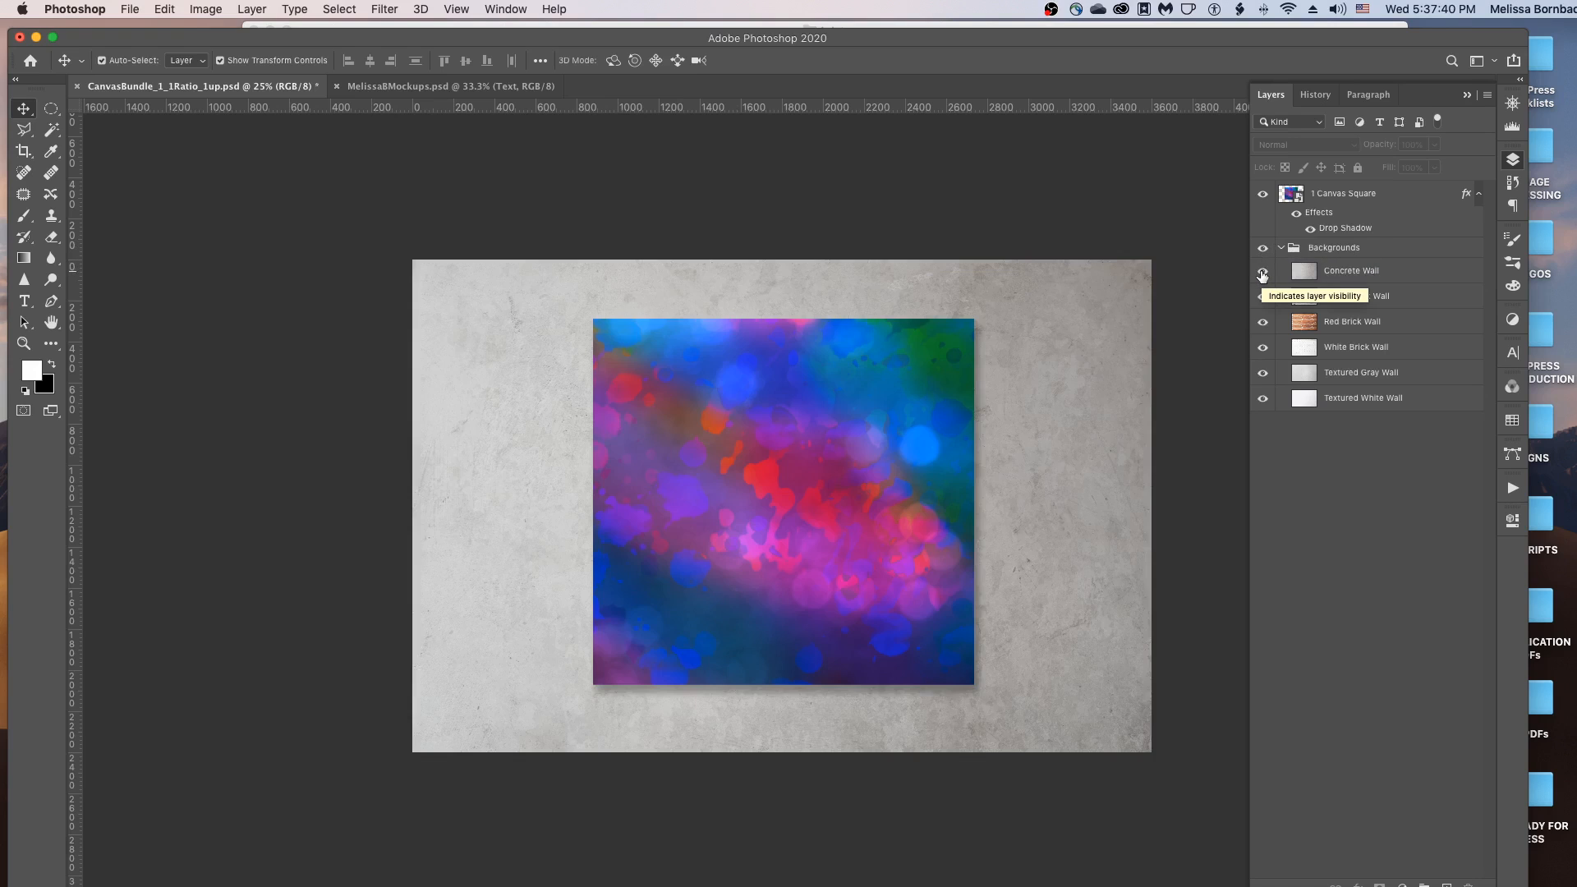
click(1262, 272)
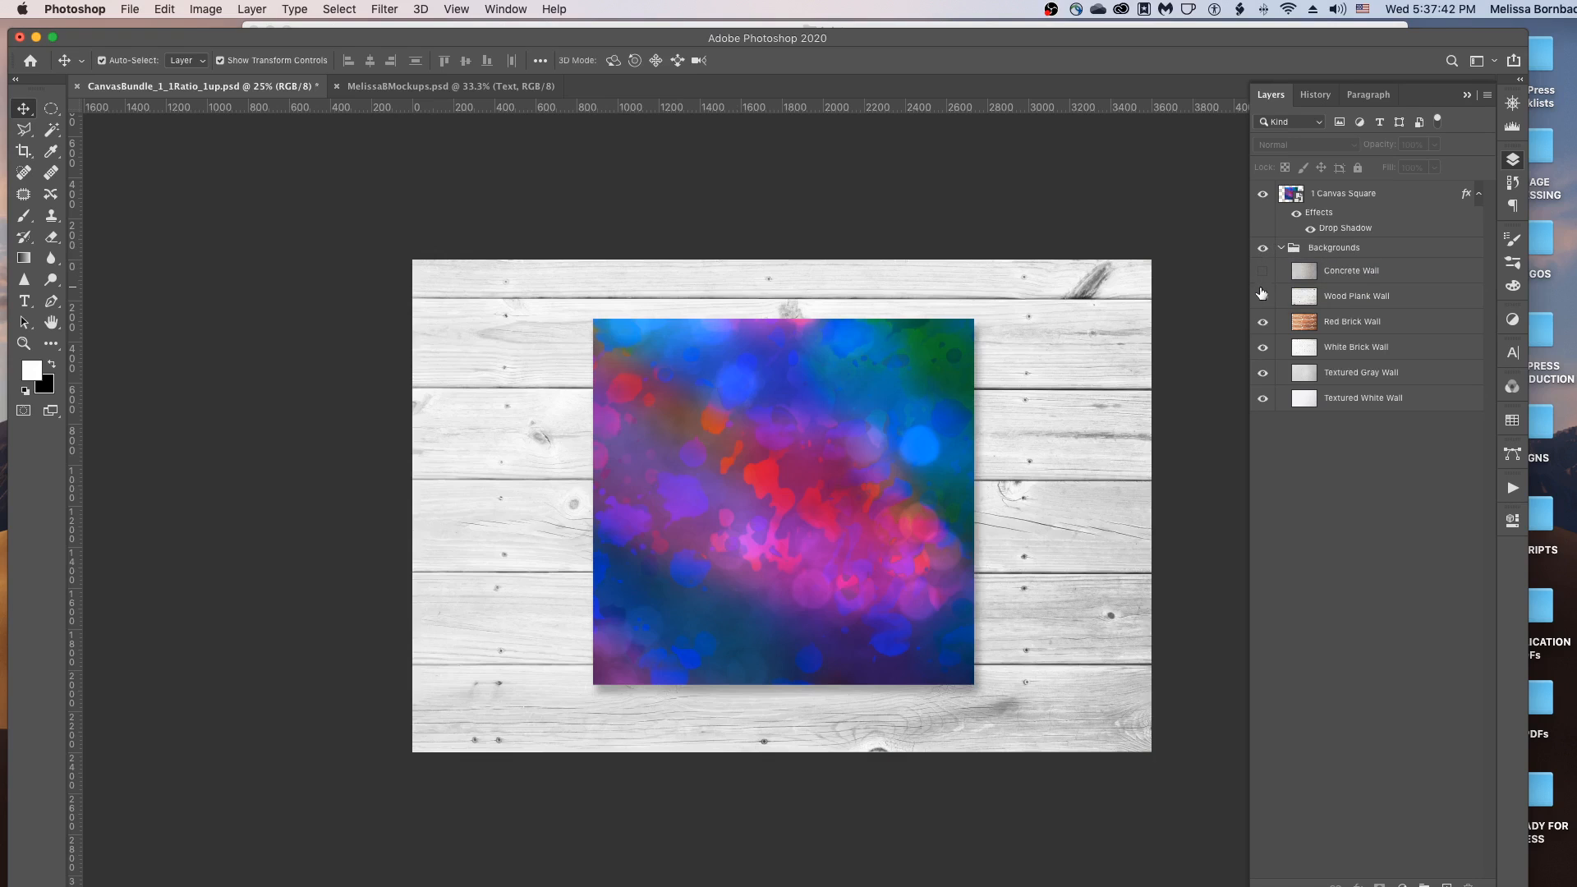
click(1262, 297)
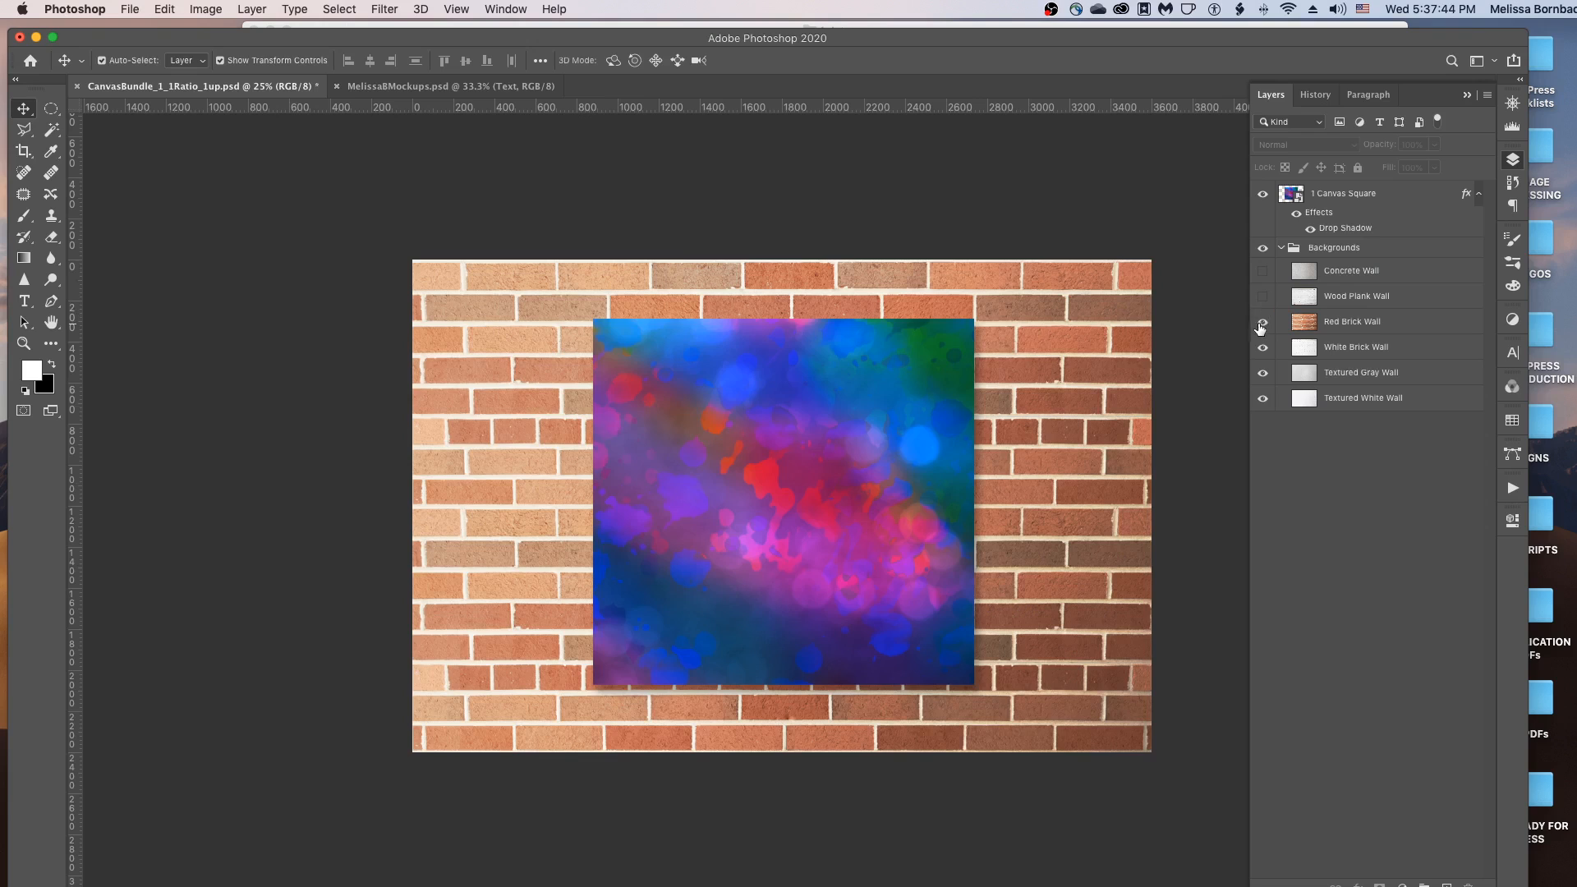
click(1262, 323)
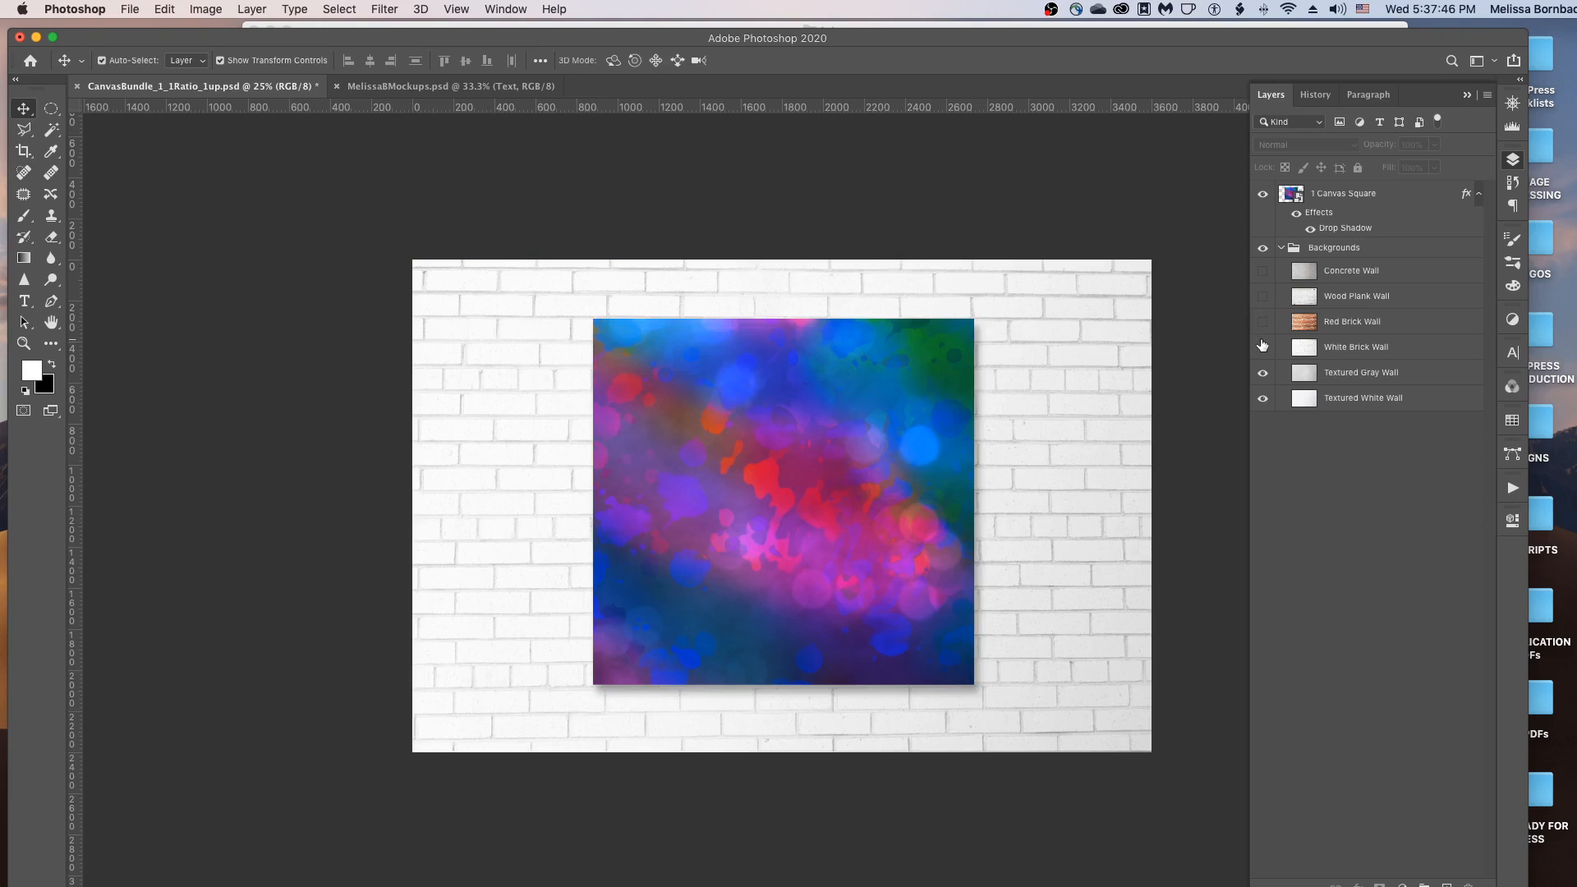
click(1262, 348)
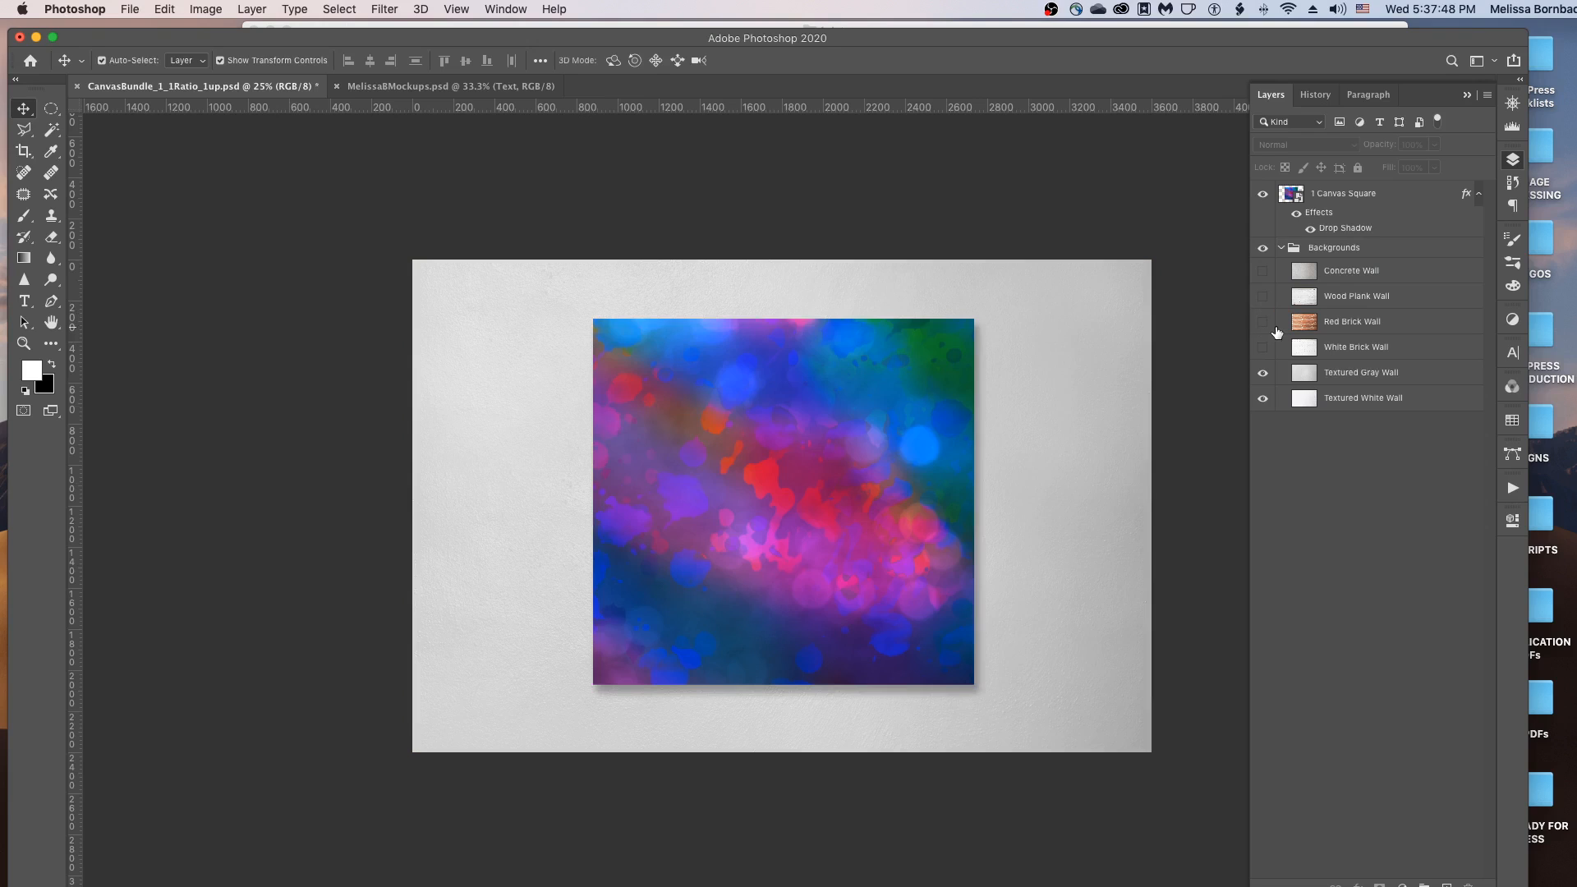
drag(1262, 348, 1263, 310)
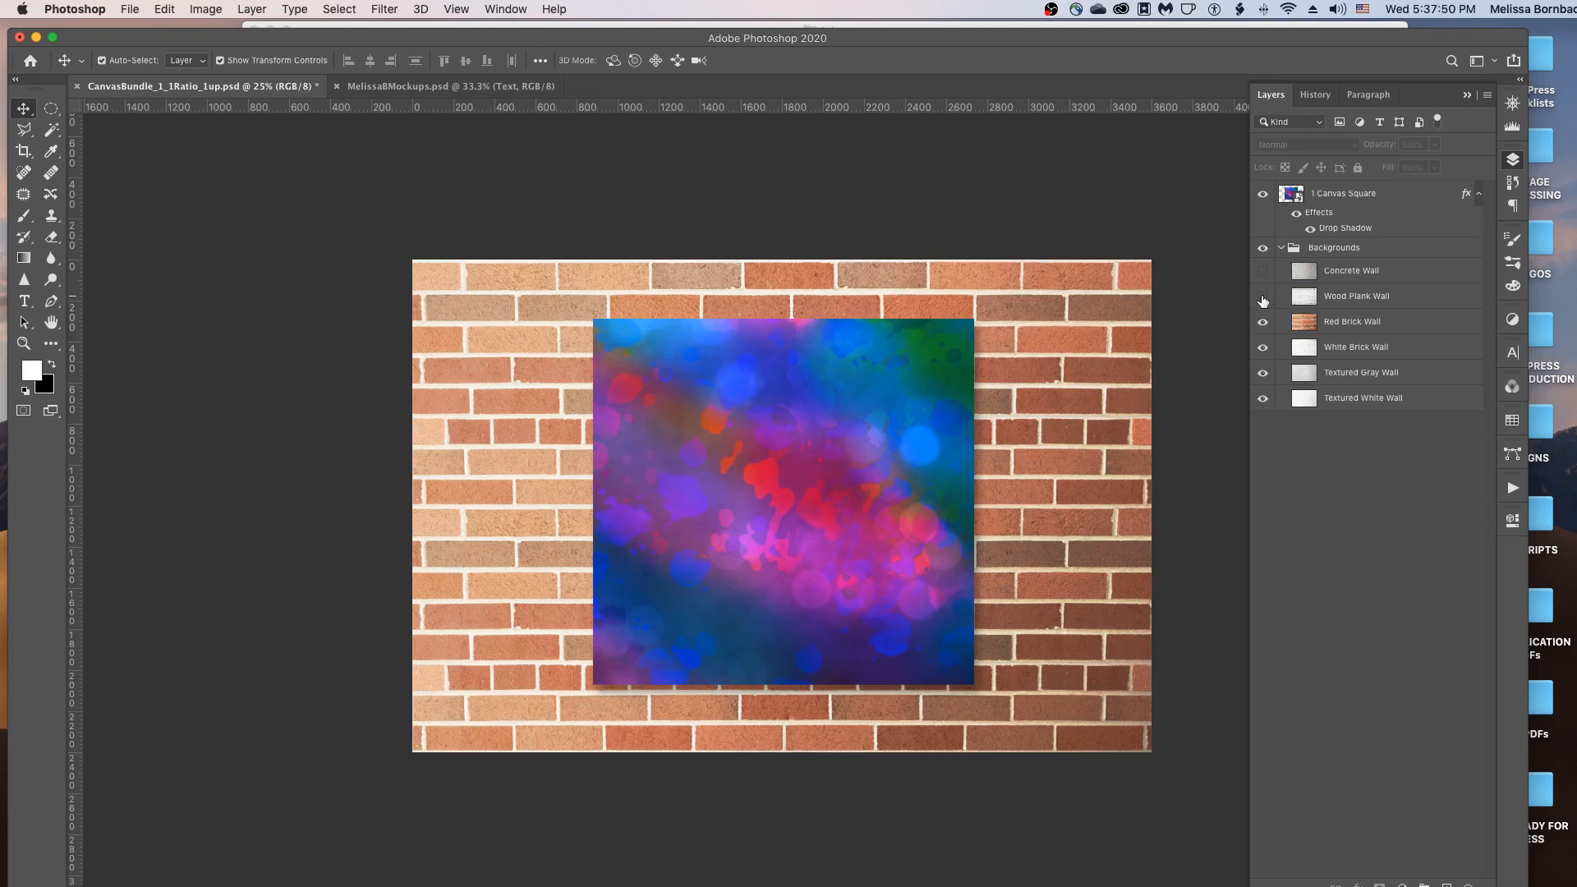
click(1264, 298)
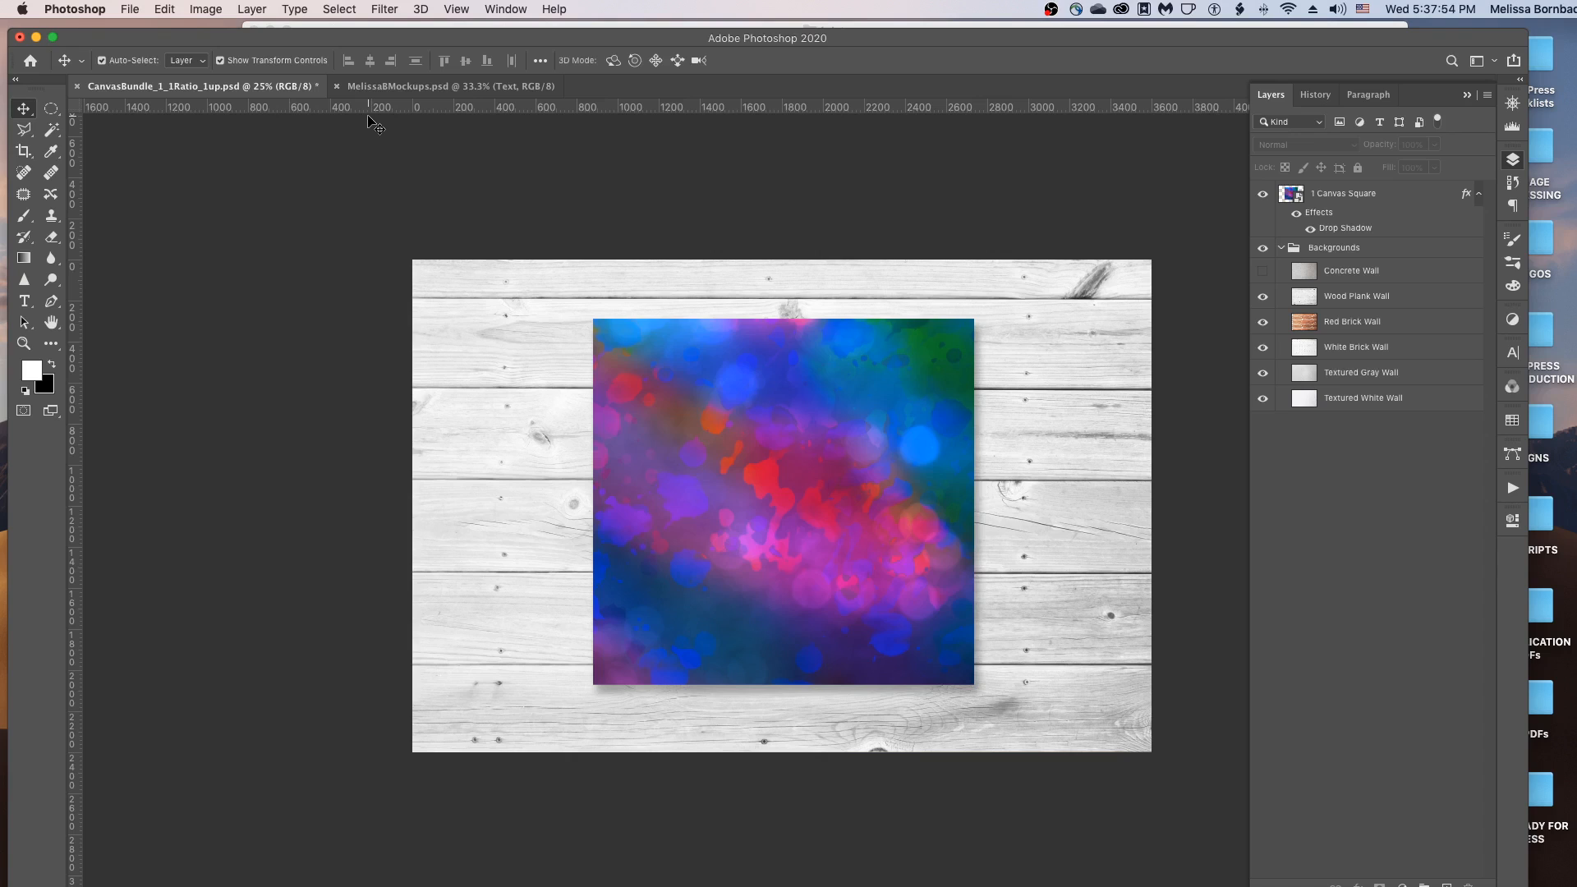
Save As CanvasBundle_1_1Ratio_1up.psd in the 1_Art folder, keeping the Photoshop format.
click(129, 8)
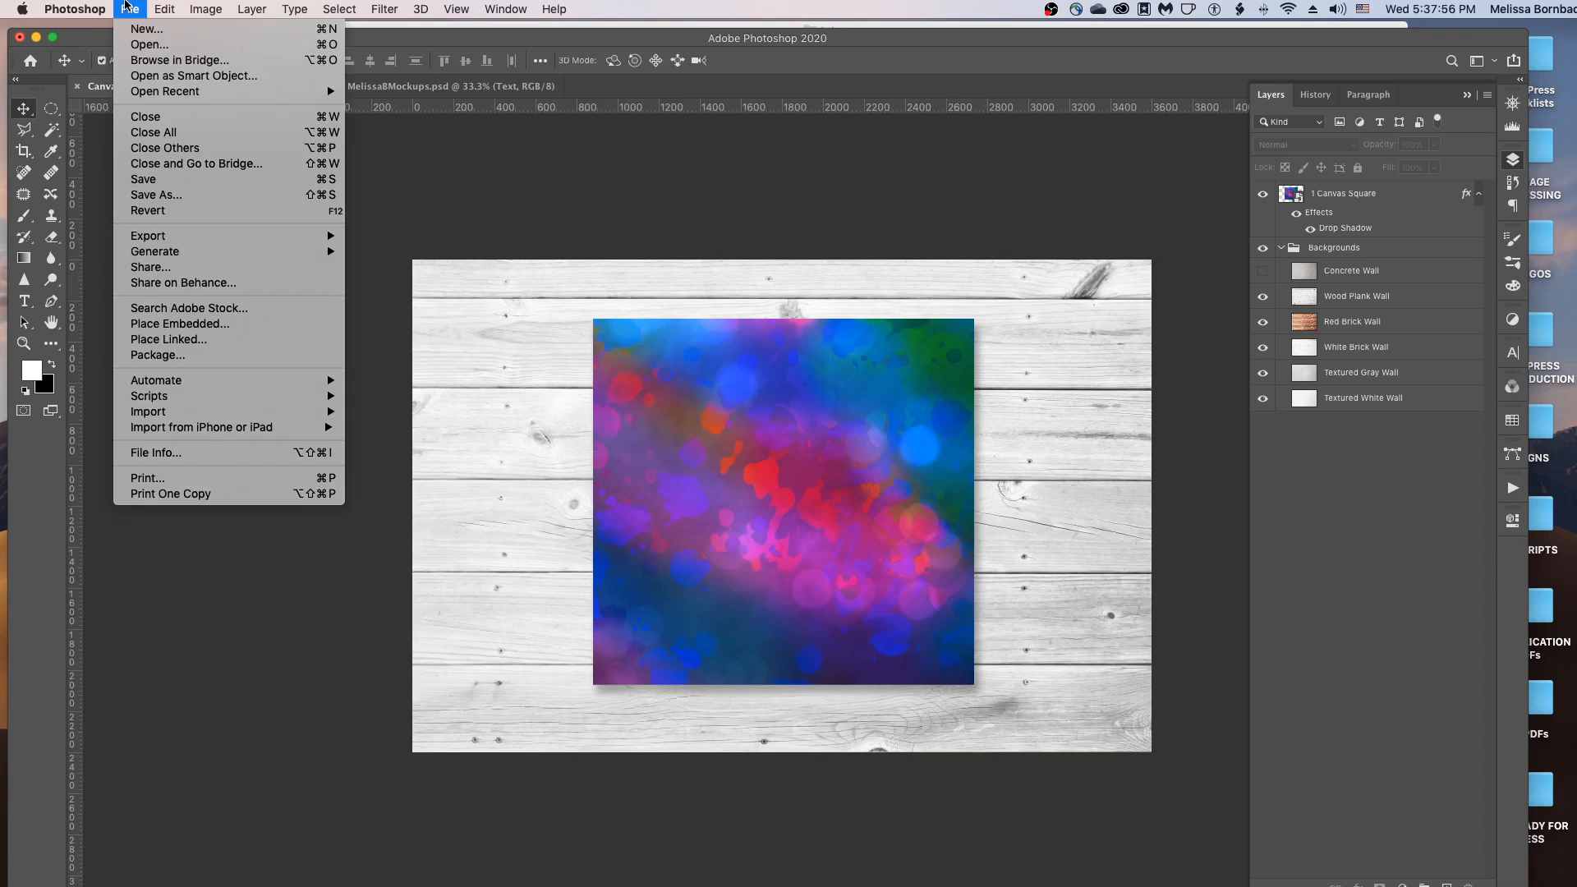
click(160, 195)
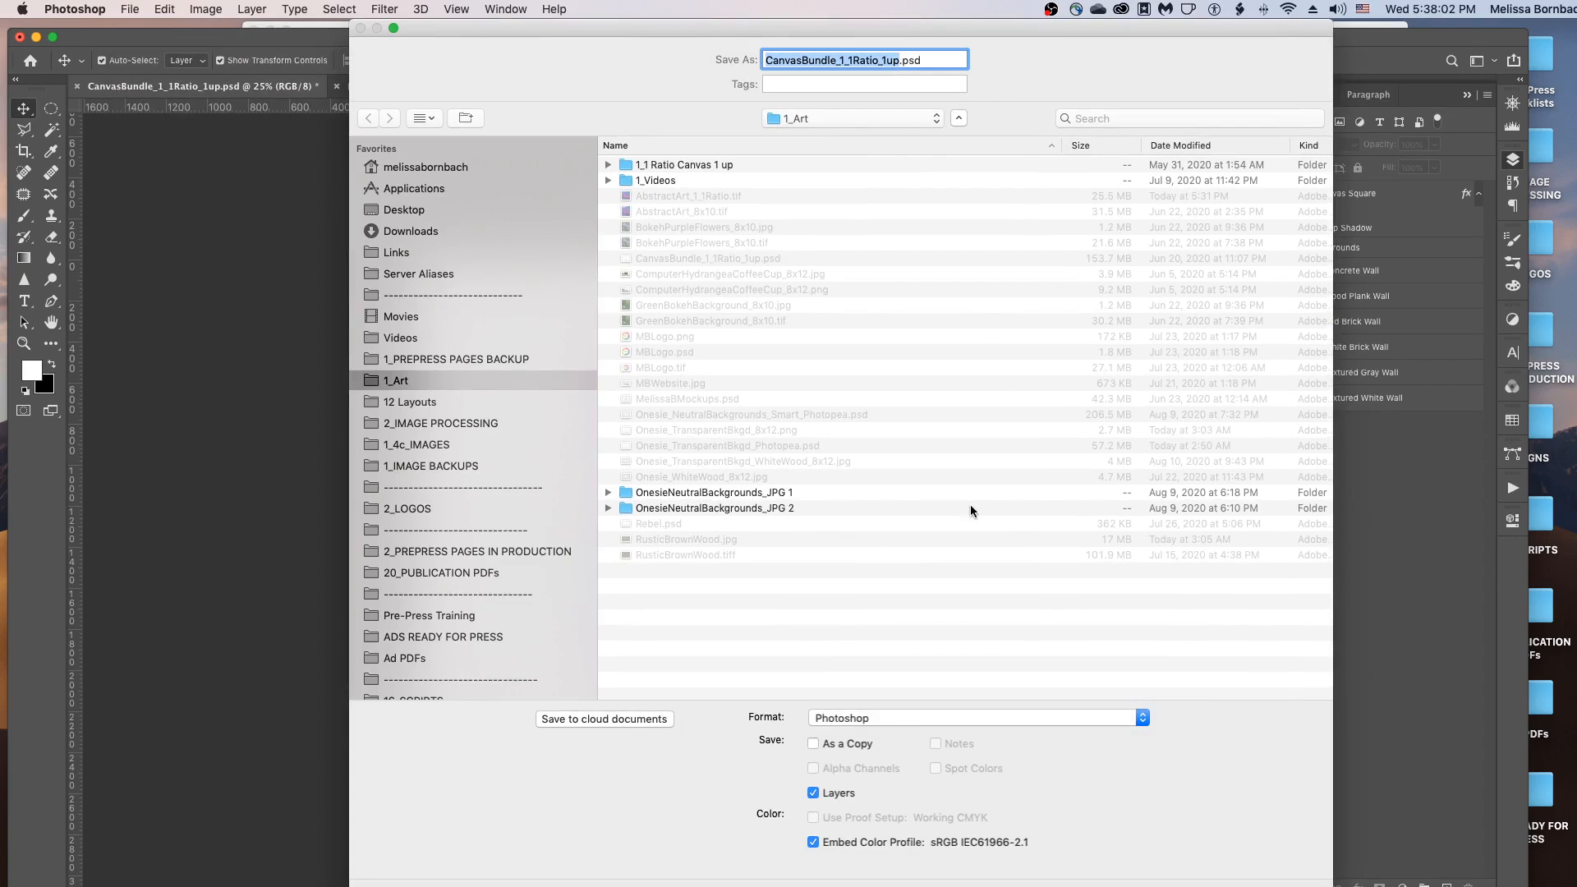
click(905, 718)
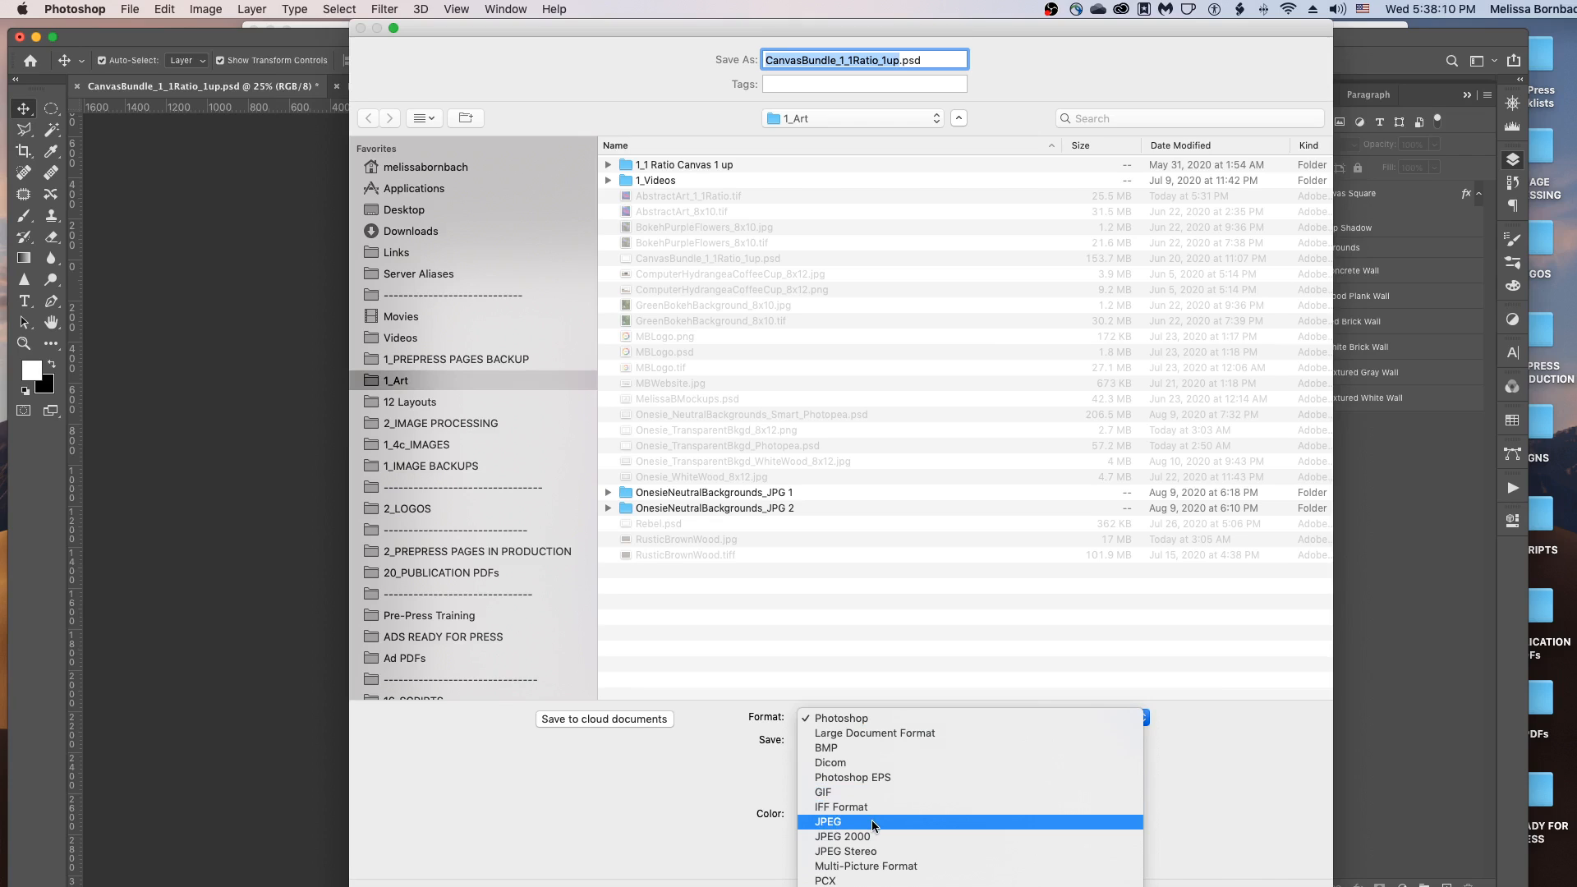
click(904, 726)
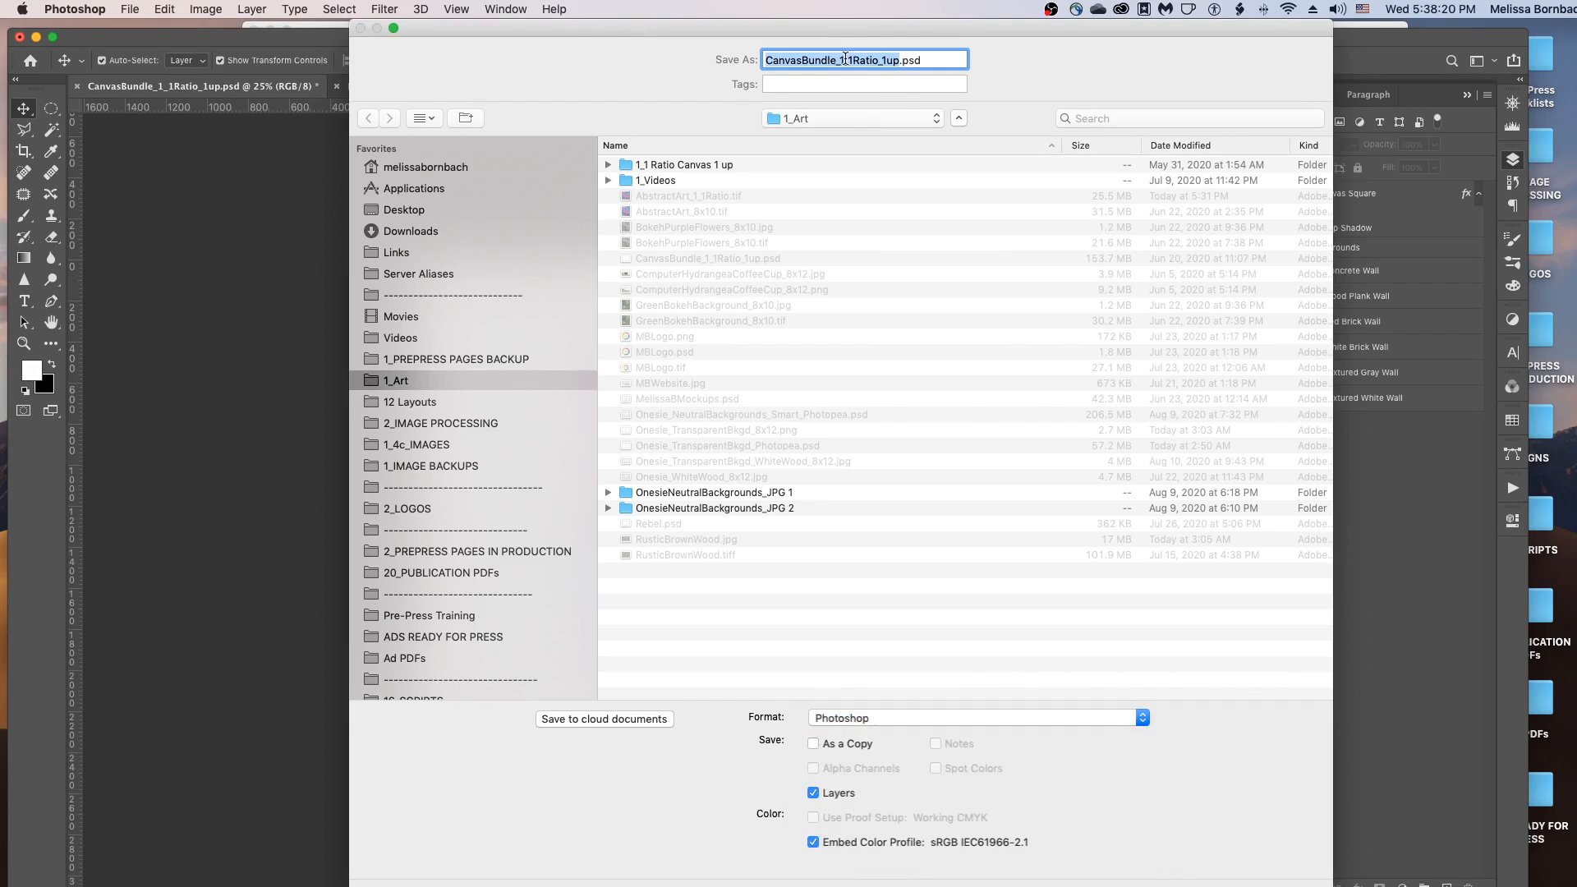